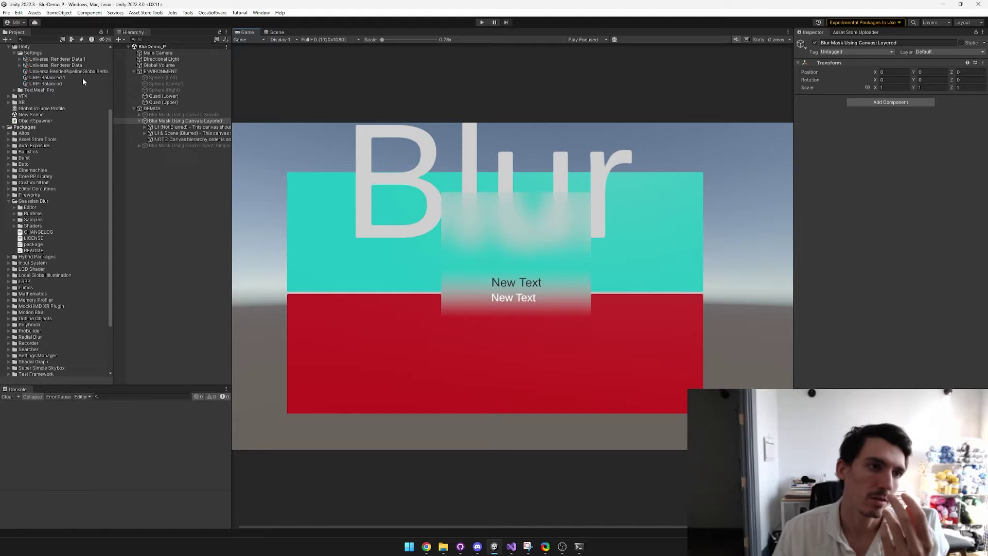
Remove the Blur Render Feature from the Universal Renderer Data asset and add a fresh Blur Render Feature.
left_click(55, 65)
left_click(809, 242)
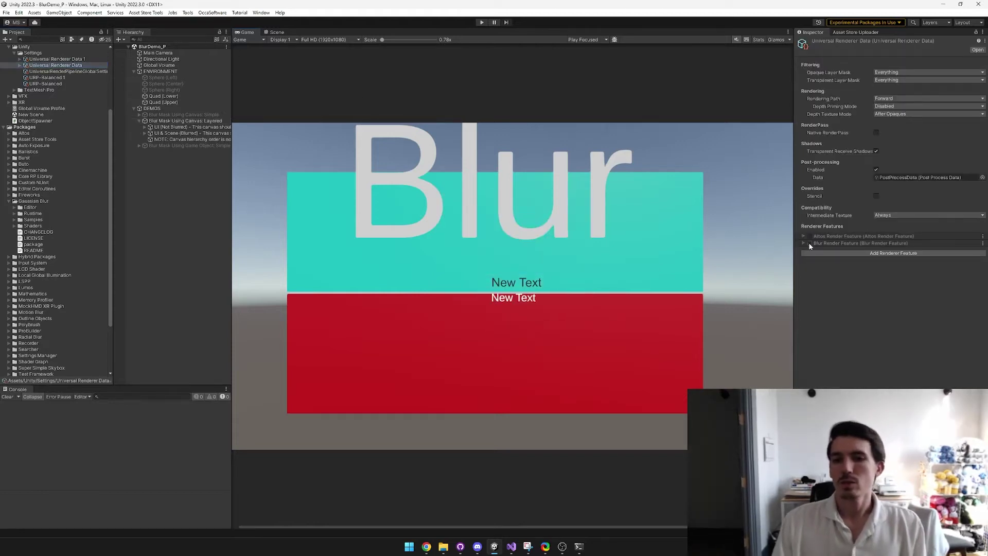
left_click(809, 243)
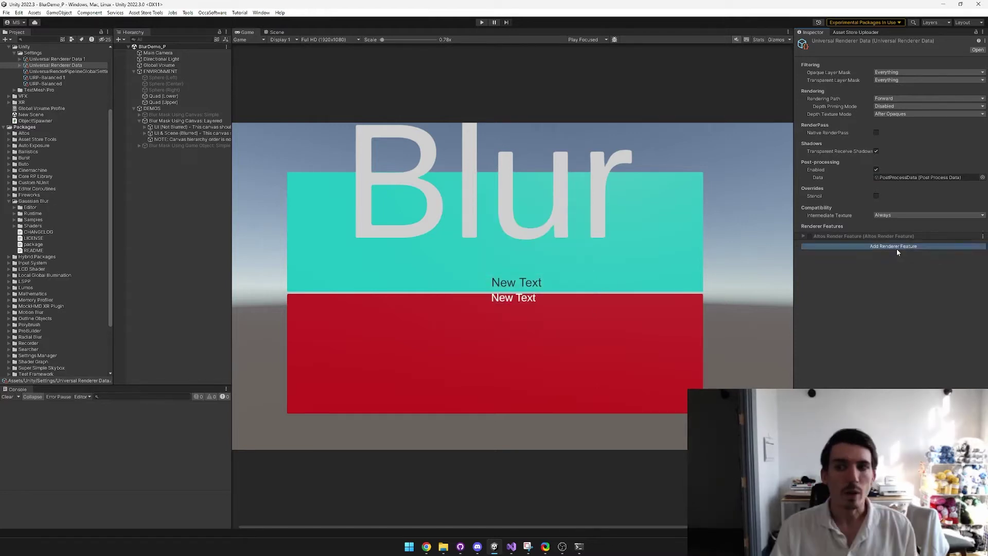
left_click(896, 248)
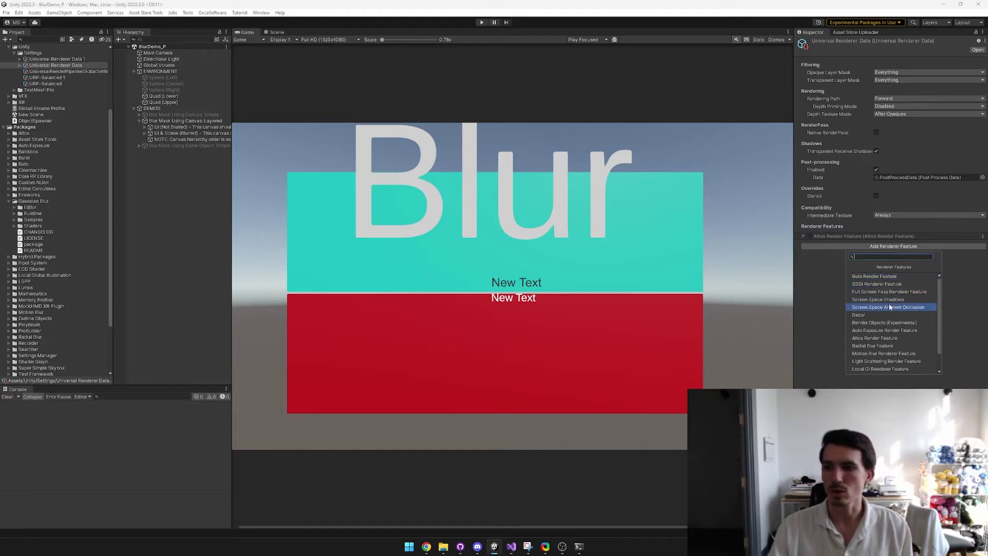
scroll(899, 311, "down", 1)
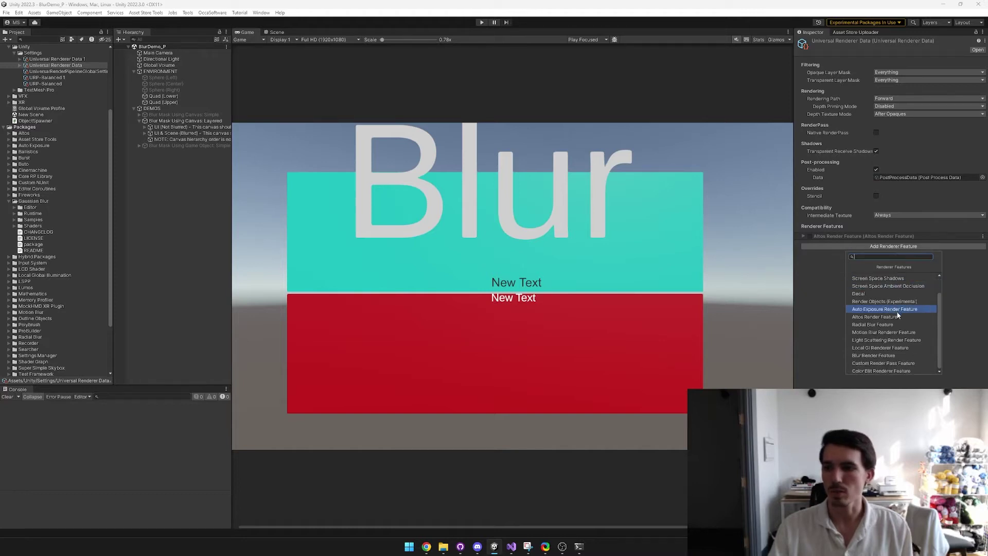
left_click(898, 354)
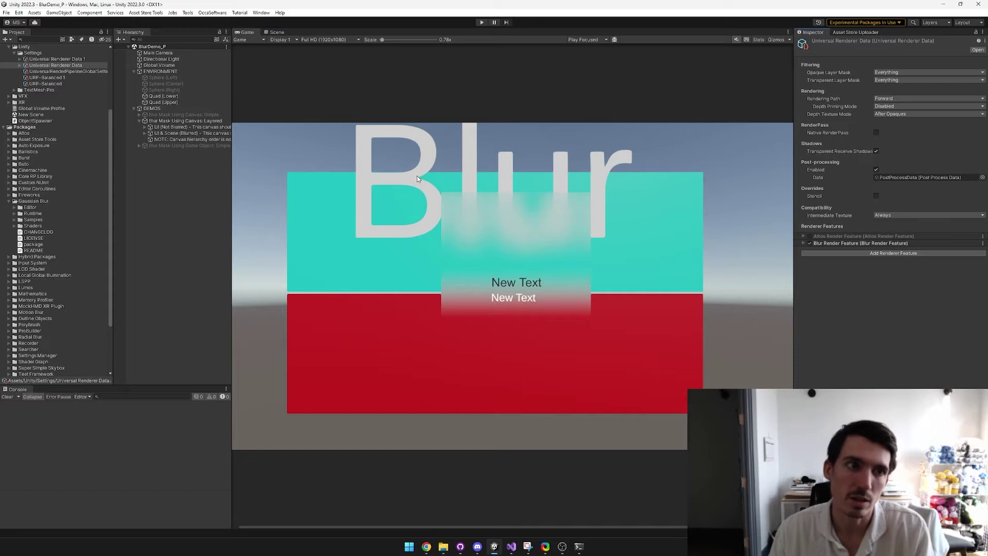
Deactivate the Blur Mask Shape object inside the UI & Scene (Blurred) canvas.
left_click(171, 65)
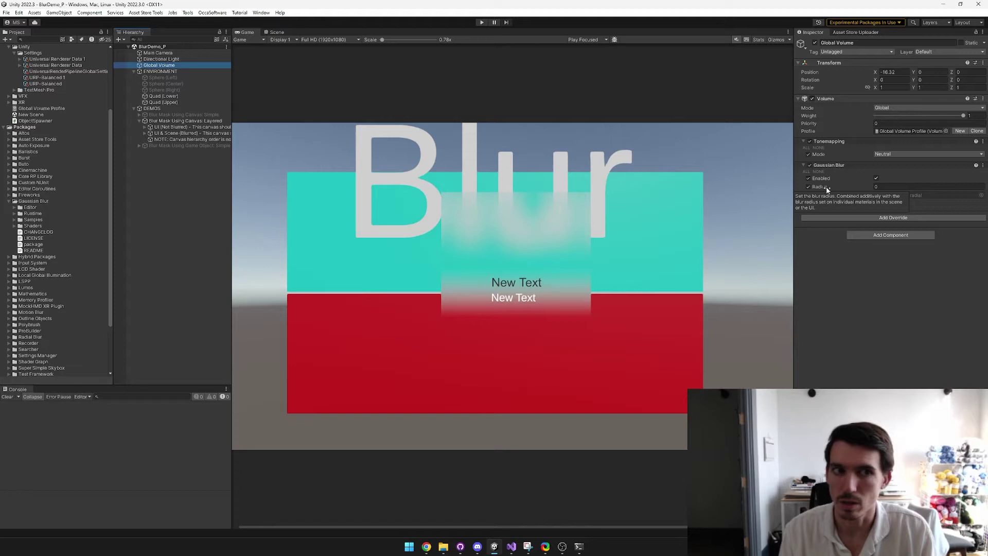
left_click(464, 205)
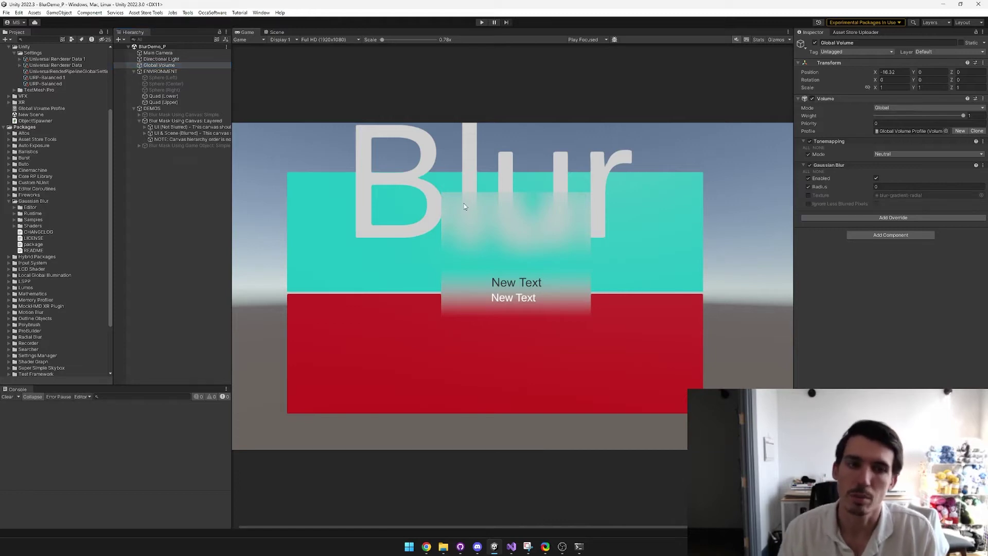
left_click(144, 133)
left_click(196, 139)
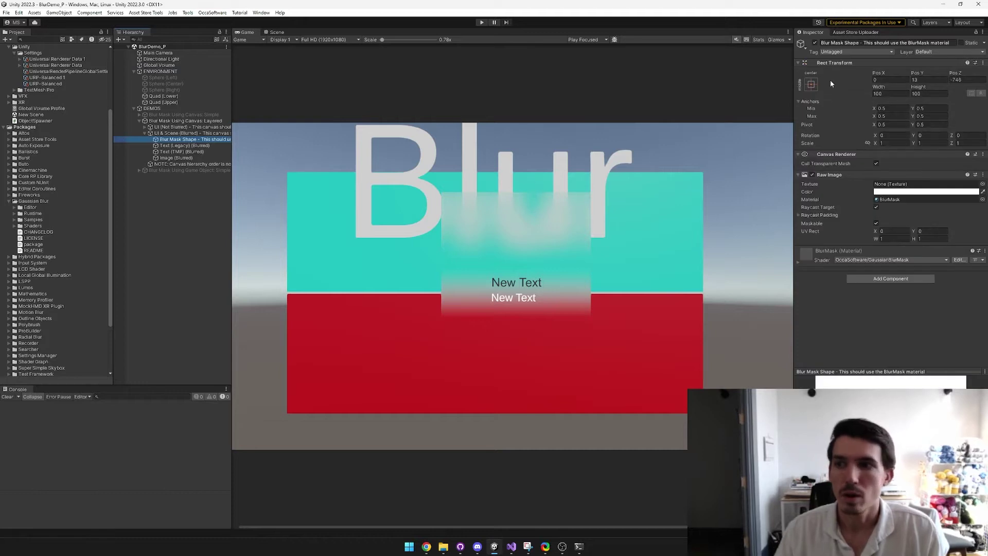
left_click(814, 43)
Remove the Gaussian Blur override from the Global Volume and add a new Gaussian Blur override.
left_click(160, 65)
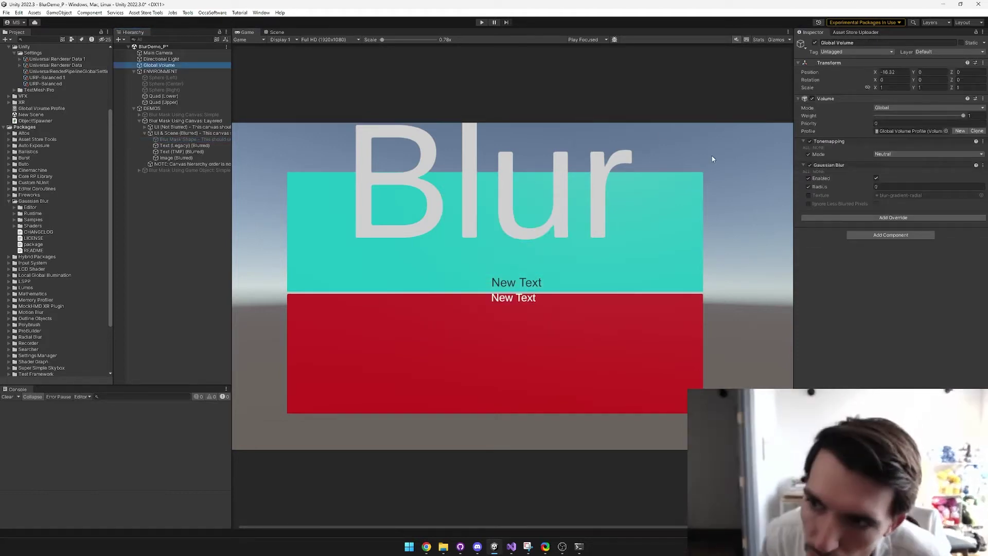
left_click(982, 165)
left_click(923, 240)
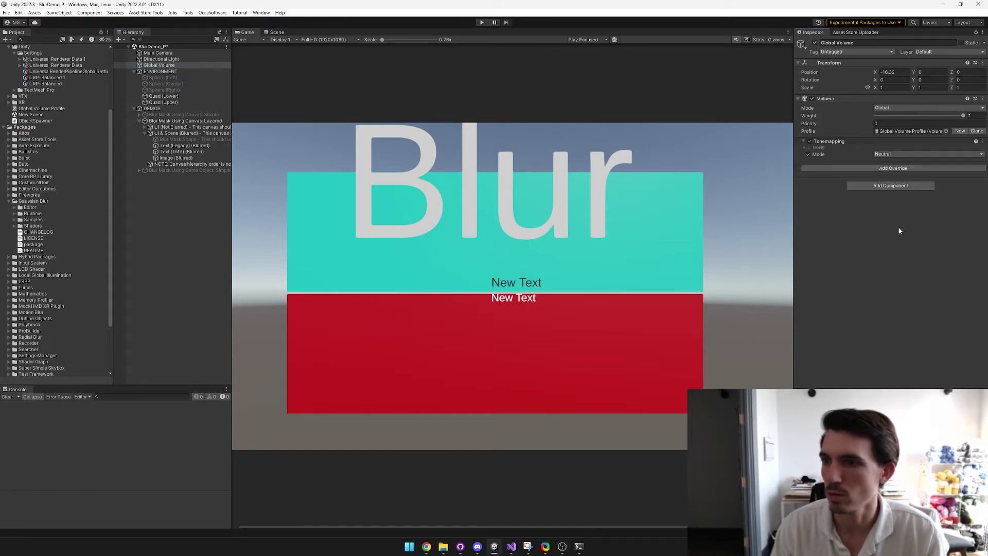
left_click(893, 168)
type("gau")
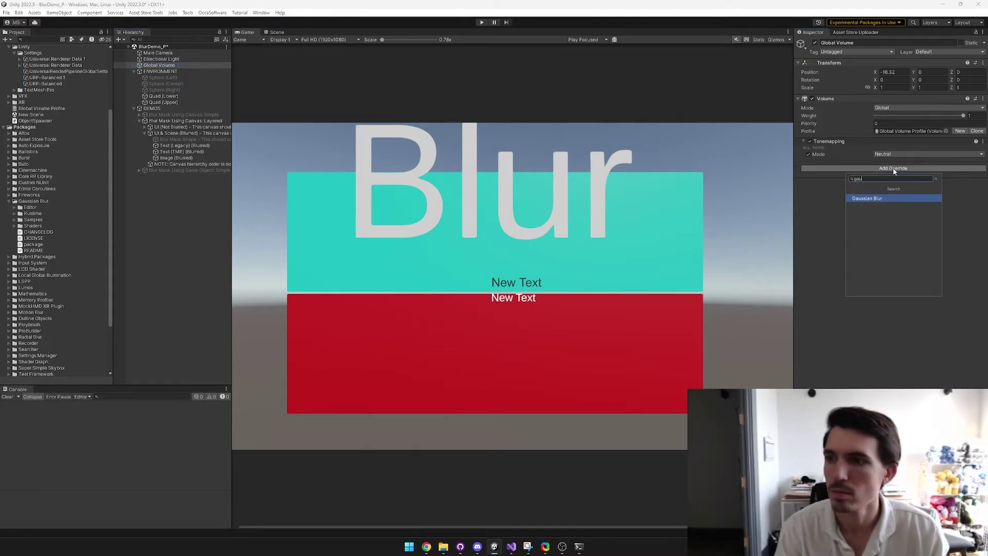
key("Return")
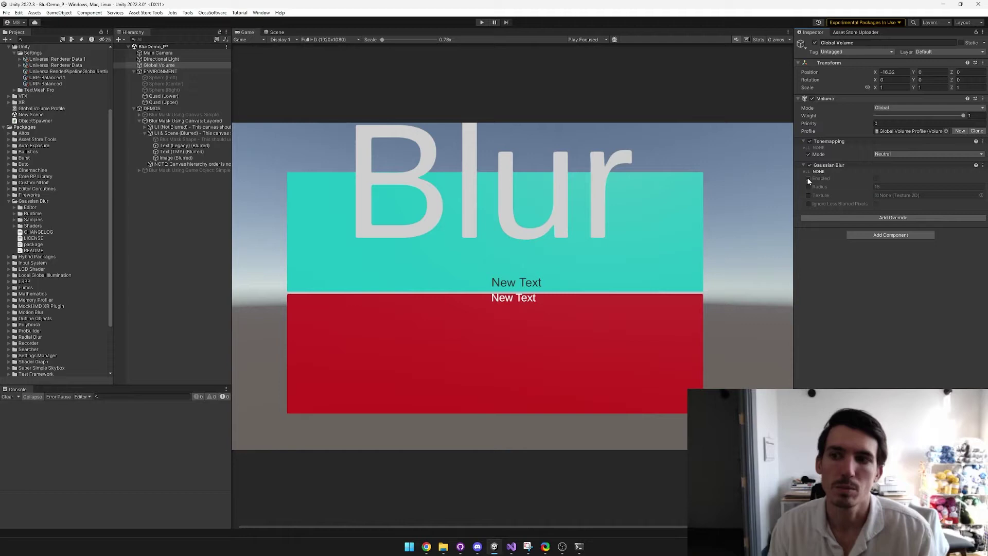
Enable the Gaussian Blur effect on the Global Volume and override its radius, keeping the value at 15.
left_click(876, 178)
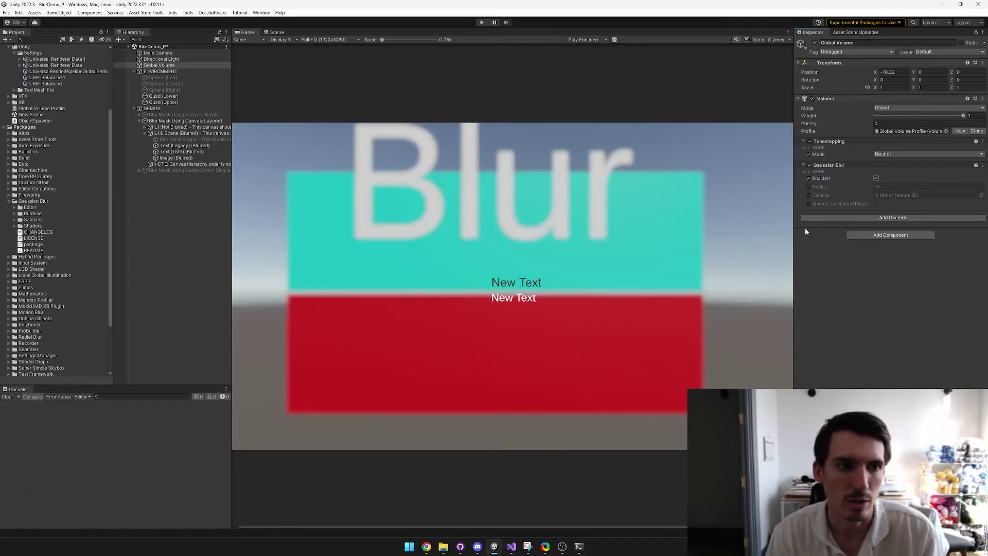
left_click(808, 187)
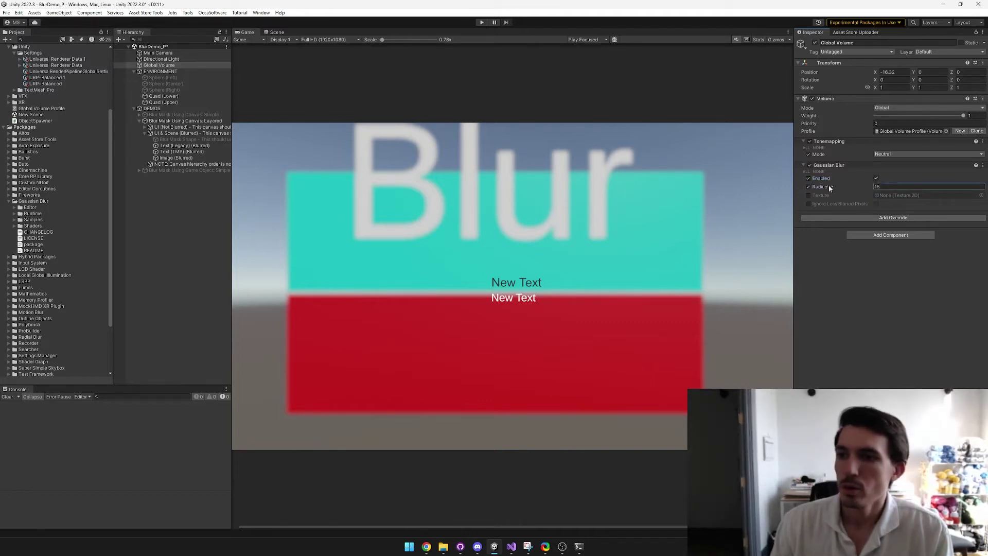
mouse_move(829, 186)
left_mouse_down()
mouse_move(819, 188)
mouse_move(863, 186)
mouse_move(823, 186)
left_mouse_up()
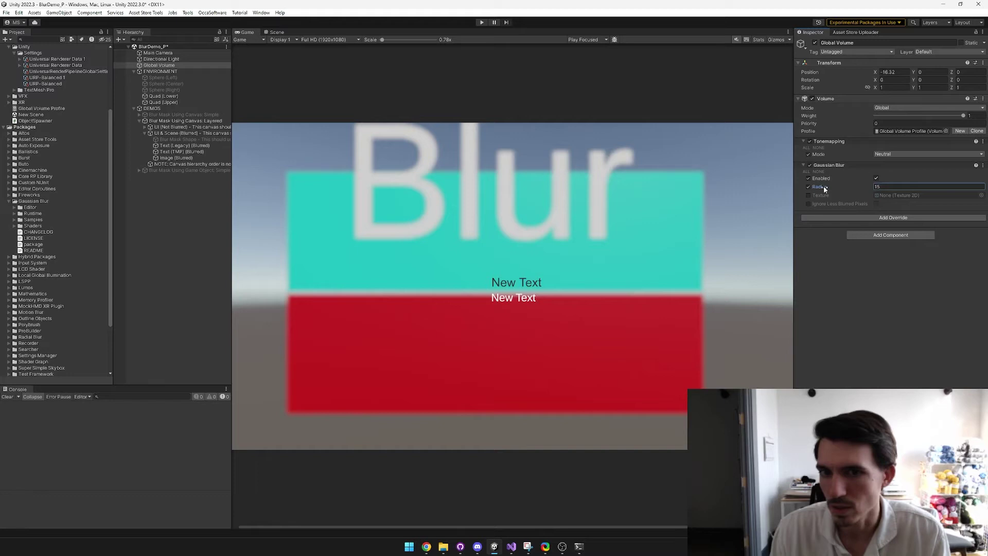
left_click(814, 264)
scroll(449, 129, "up", 2)
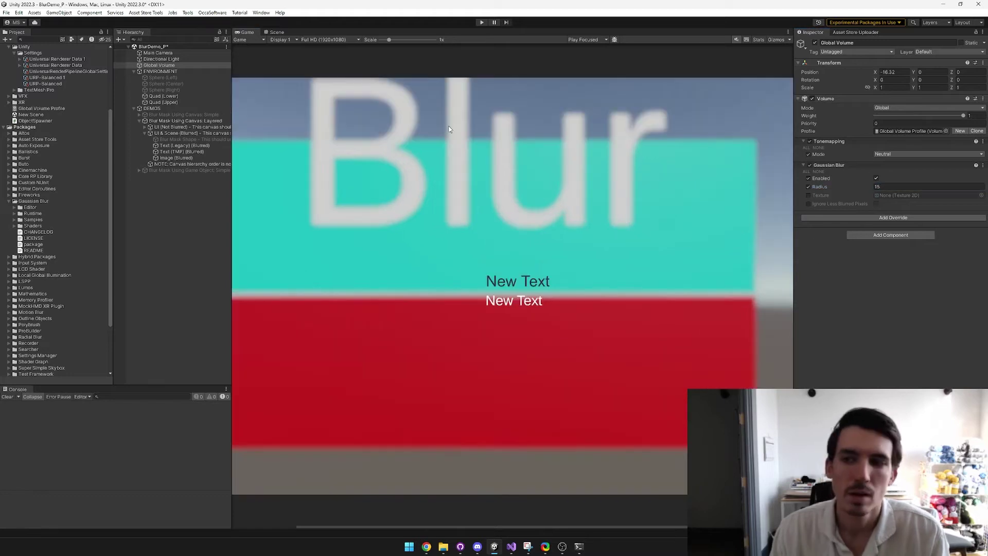
Override the Gaussian Blur texture with blur-gradient-radial from the BlurDemo sample textures and raise the radius to 273.
left_click(807, 195)
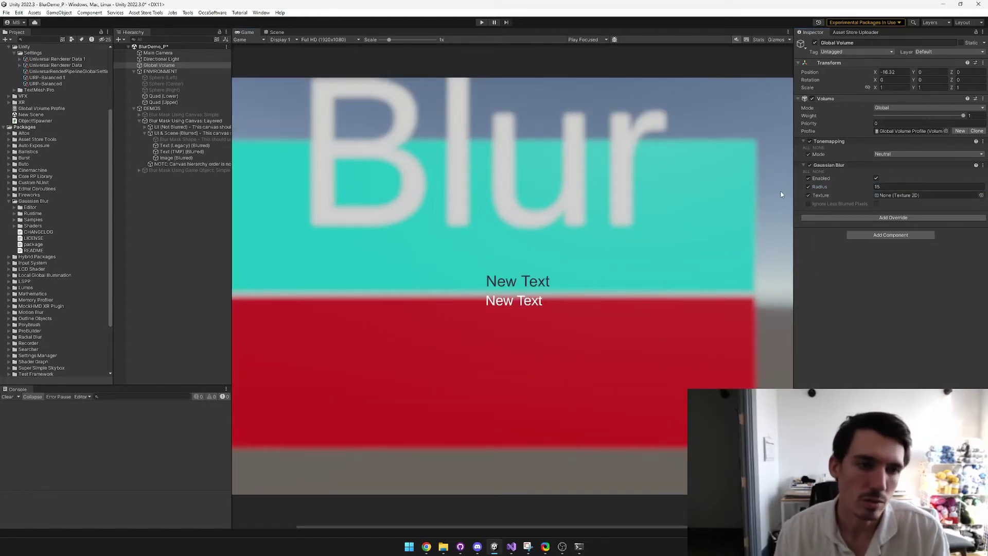
scroll(494, 288, "down", 2)
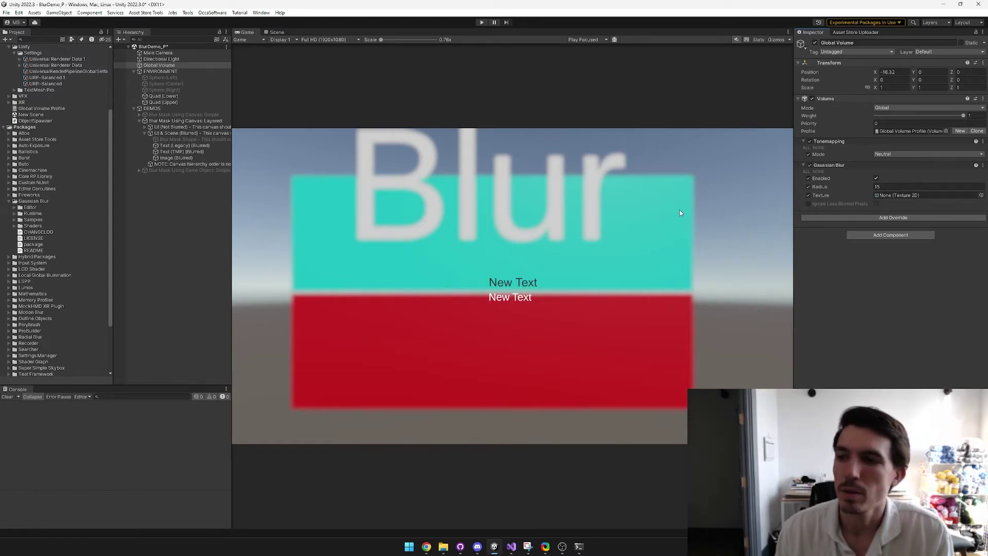
left_click(14, 213)
left_click(14, 214)
left_click(14, 220)
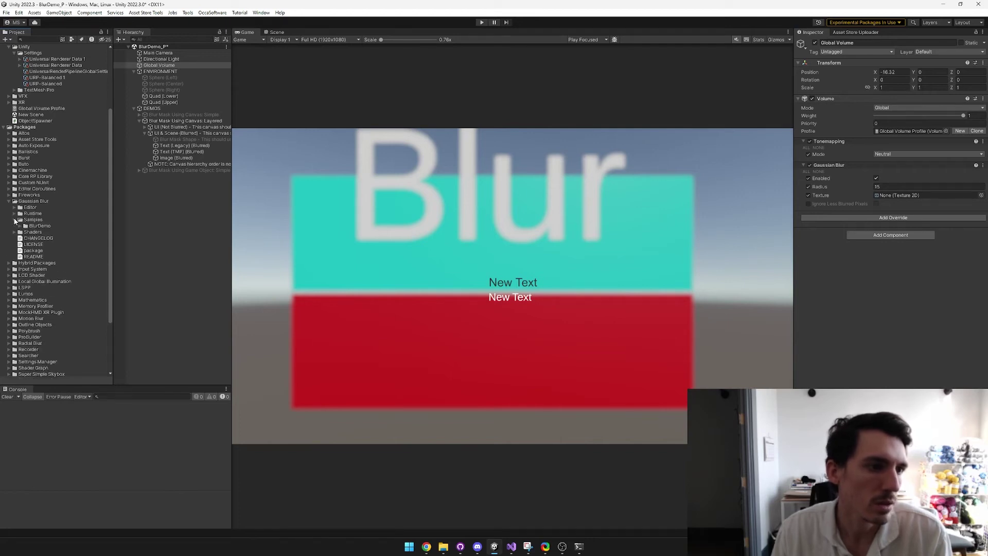
left_click(20, 226)
left_click(25, 251)
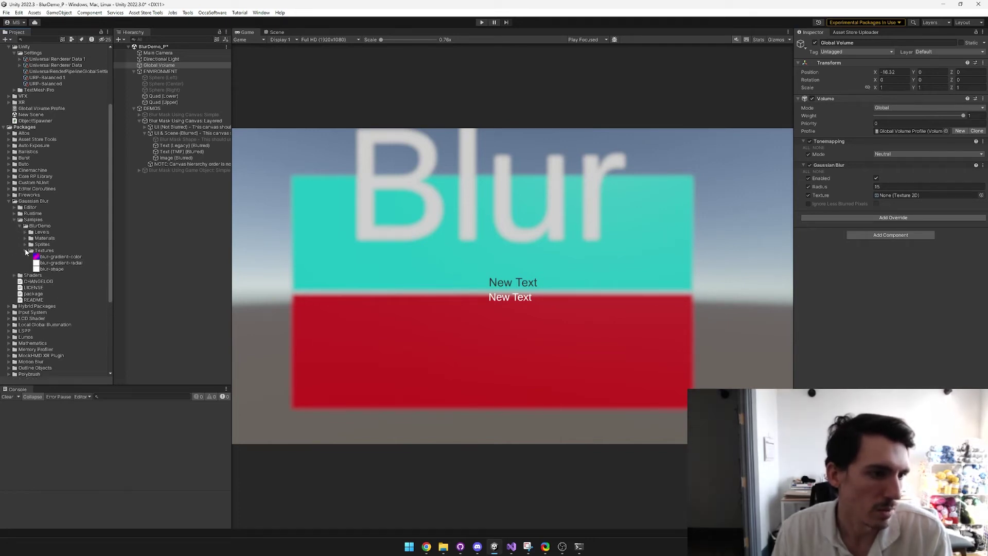
left_click_drag(70, 264, 915, 193)
left_click_drag(828, 188, 931, 190)
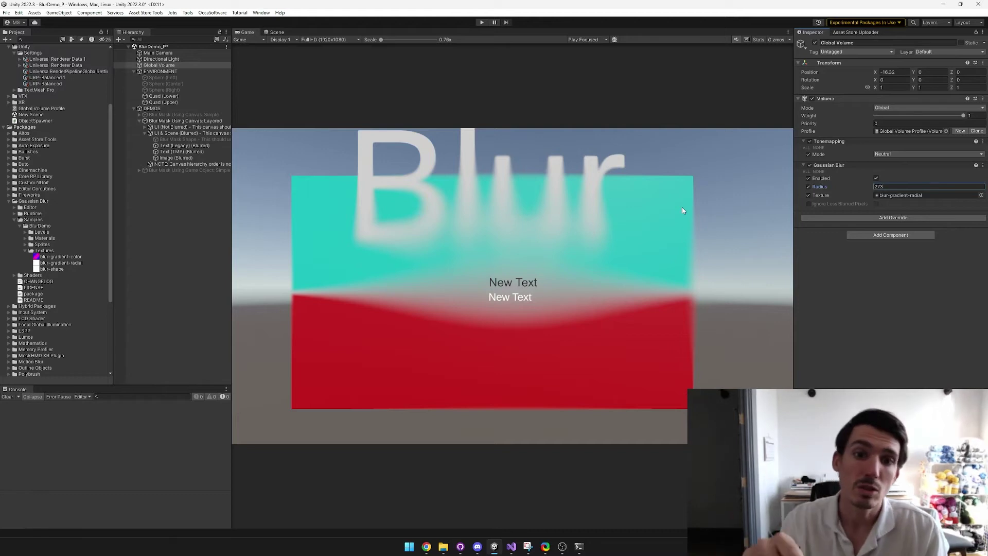
Inspect the assigned blur-gradient-radial texture asset and lower the Global Volume's Gaussian Blur radius to about 133.
left_click(924, 195)
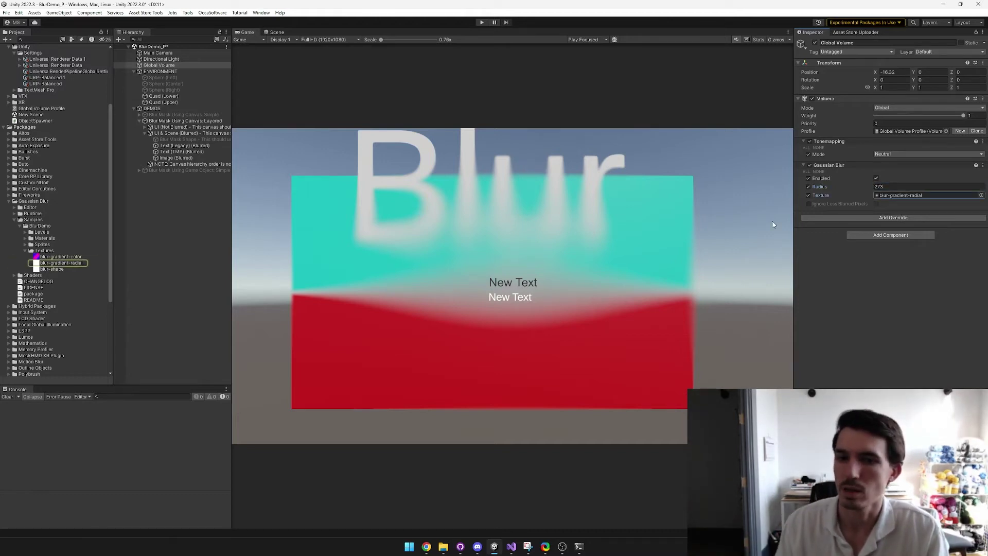
left_click(57, 263)
left_click(159, 66)
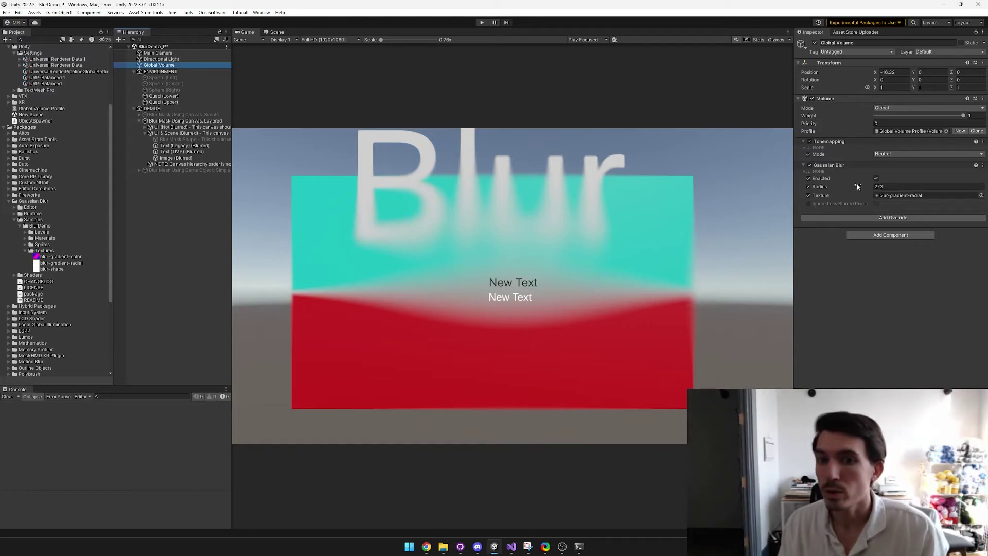
left_click_drag(849, 187, 765, 185)
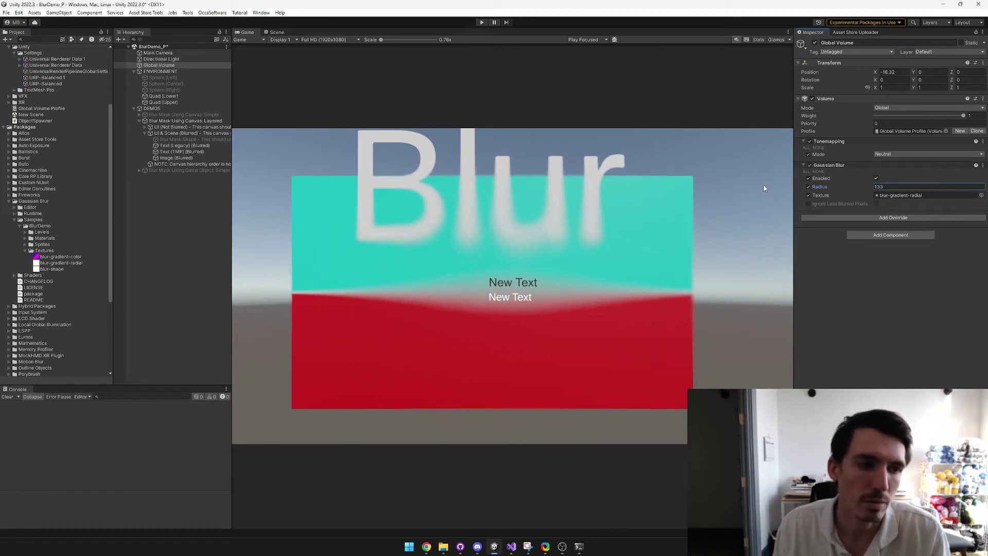
Replace the Gaussian Blur texture with blur-shape from the sample textures and reduce the blur radius.
left_click_drag(68, 269, 914, 199)
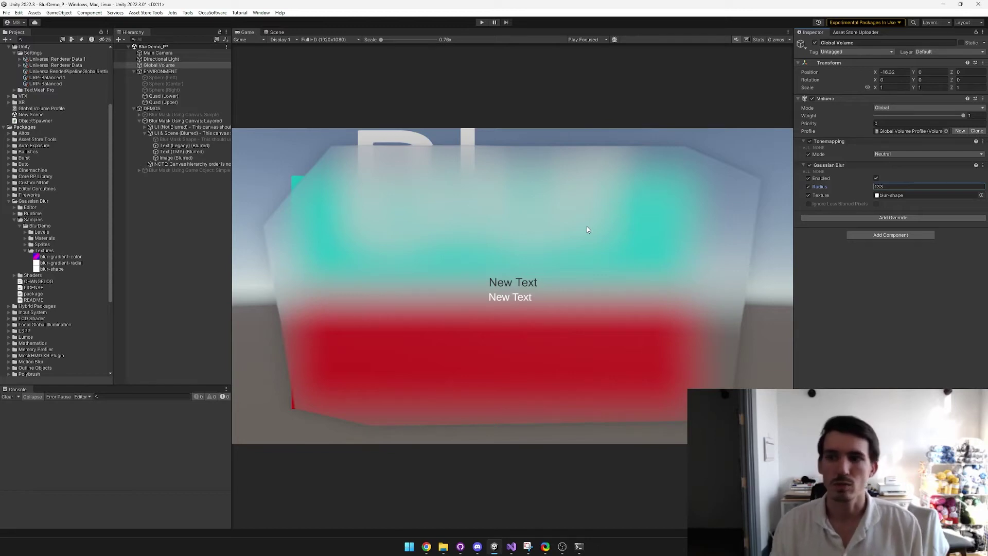
left_click_drag(848, 188, 811, 190)
Inspect the blur-shape texture's preview in its alpha channel and in RGB.
left_click(900, 195)
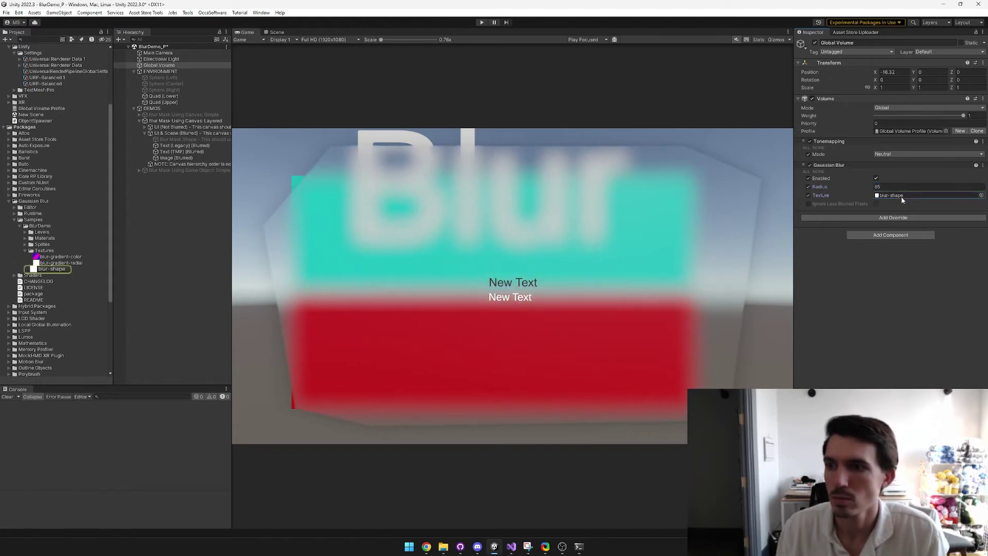
left_click(52, 269)
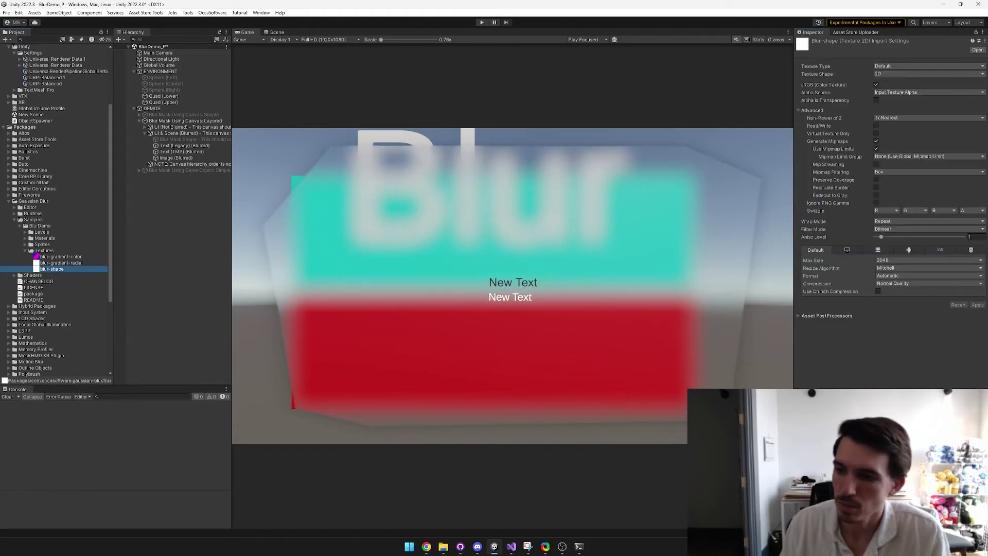
left_click(862, 524)
left_click(932, 374)
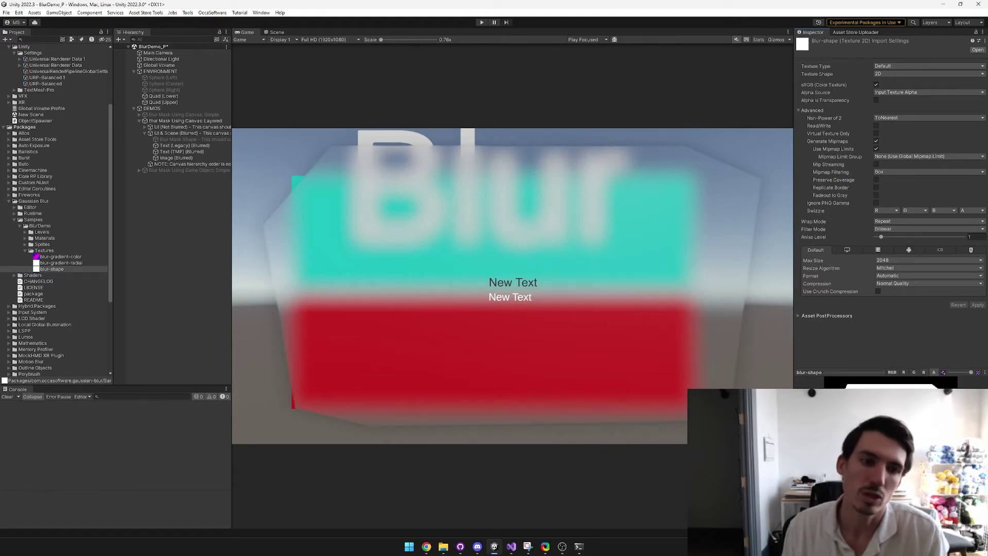
left_click(893, 371)
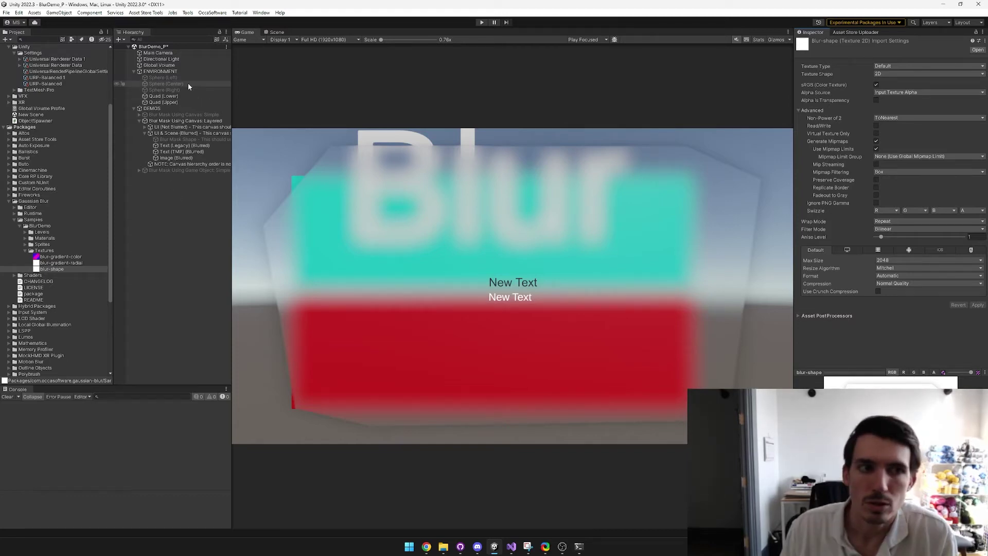
Switch the Global Volume's Gaussian Blur texture override off and on again to compare the masked and full-screen blur.
left_click(189, 65)
left_click(808, 196)
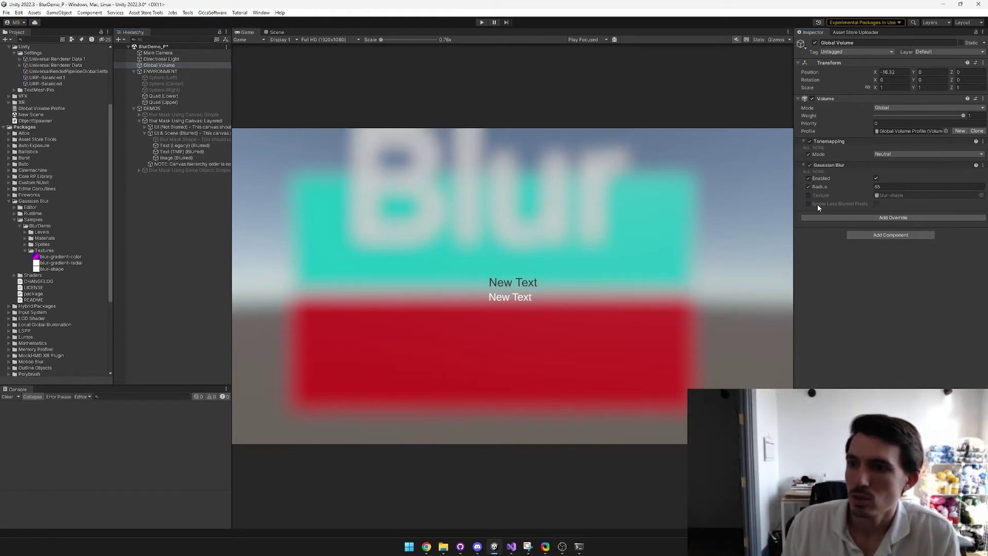
left_click(808, 196)
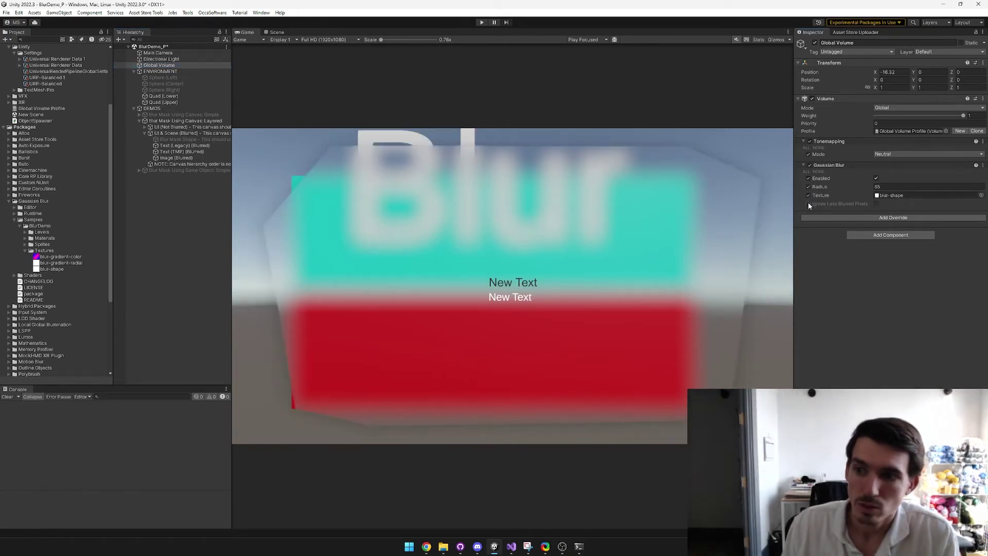
Override Ignore Less Blurred Pixels in the Gaussian Blur settings and toggle it repeatedly to compare the blur edges.
left_click(808, 204)
left_click(877, 204)
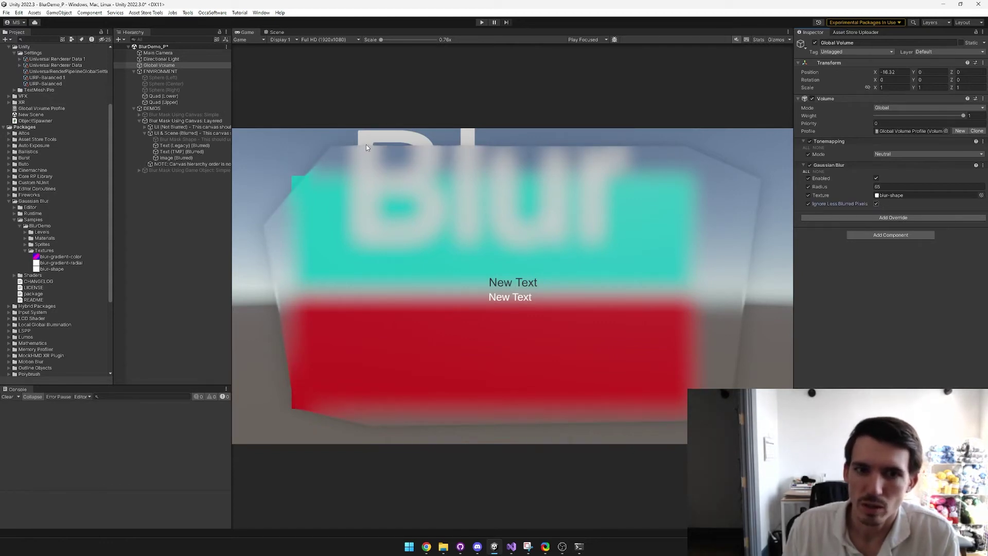
left_click(877, 204)
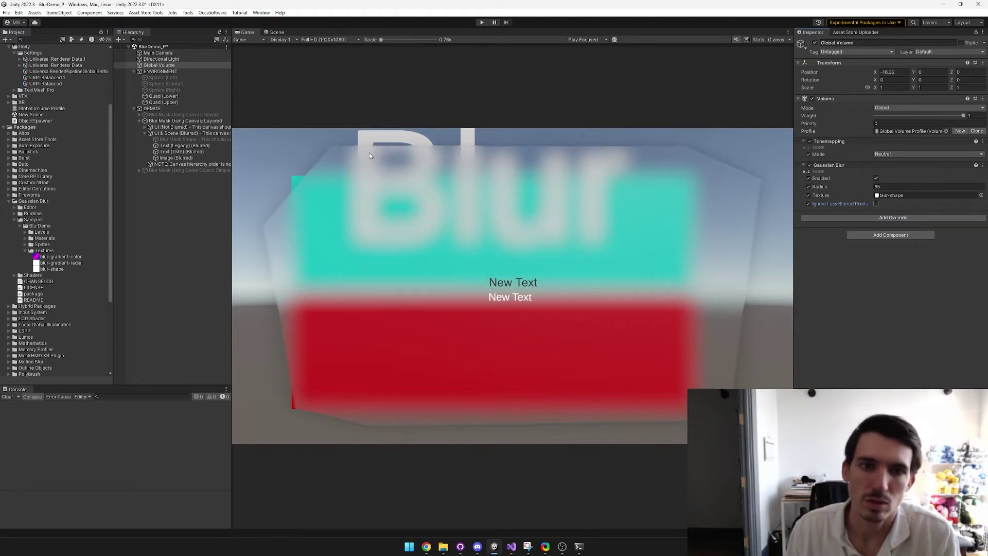
left_click(875, 204)
left_click(876, 204)
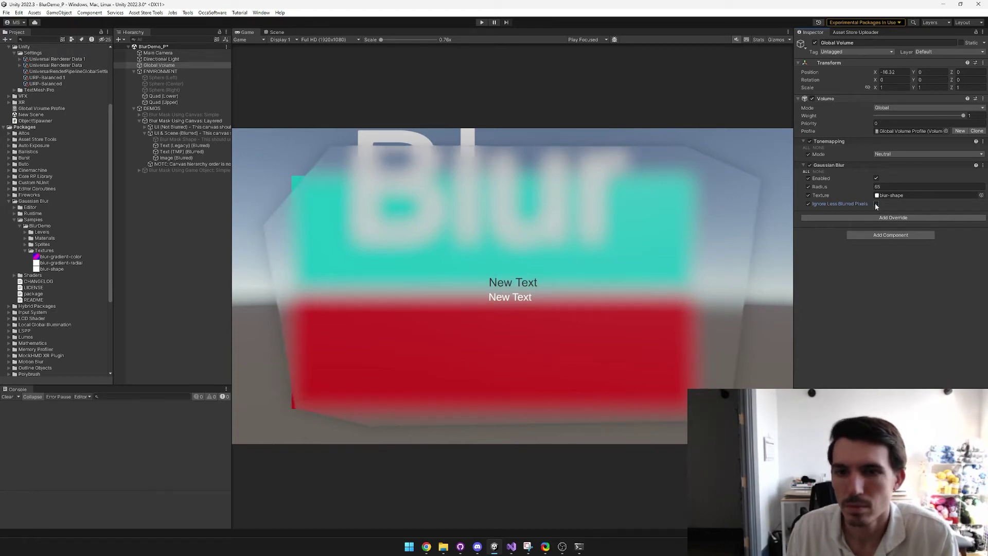
left_click(875, 204)
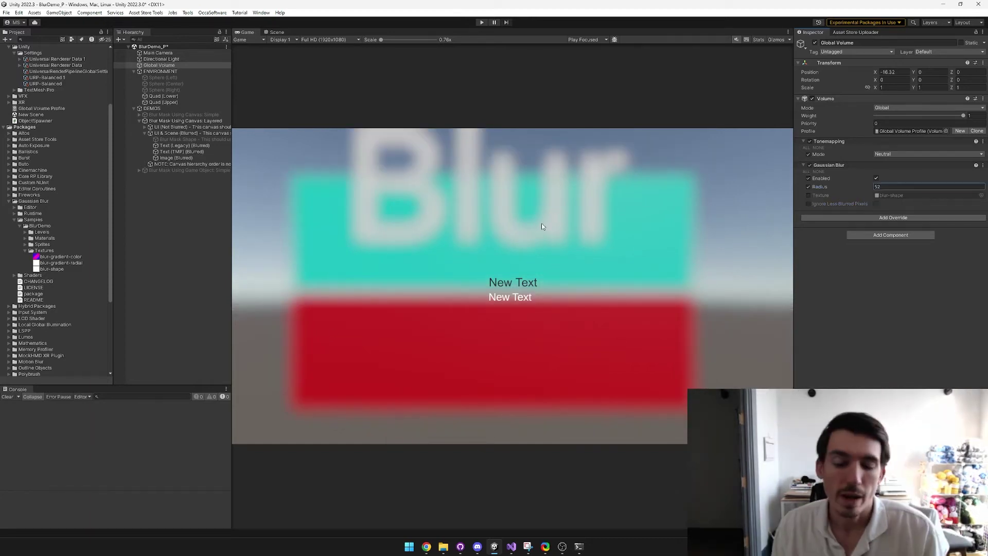
Expand the UI (Not Blurred) canvas and widen the hierarchy to read its full name and inspect its canvas settings.
left_click(542, 224)
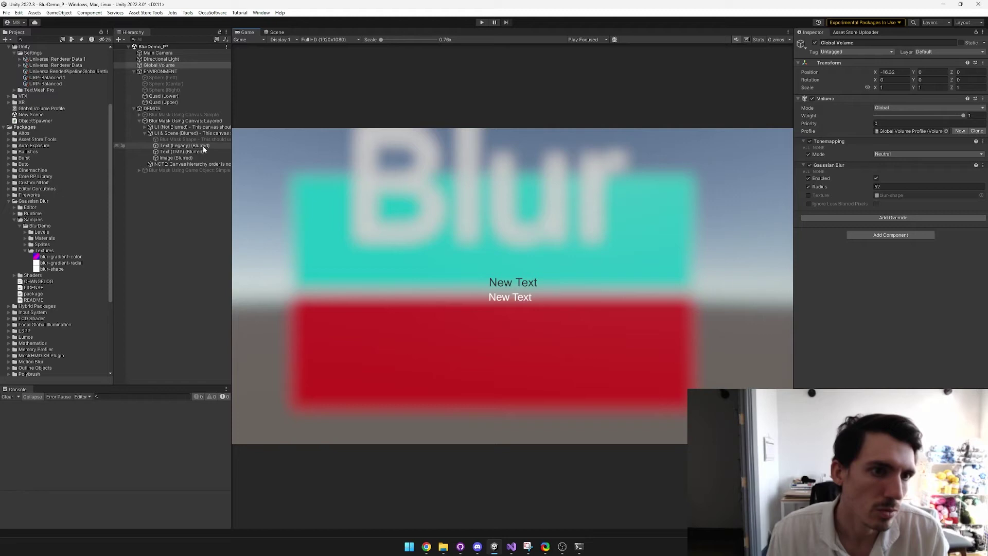
left_click(144, 127)
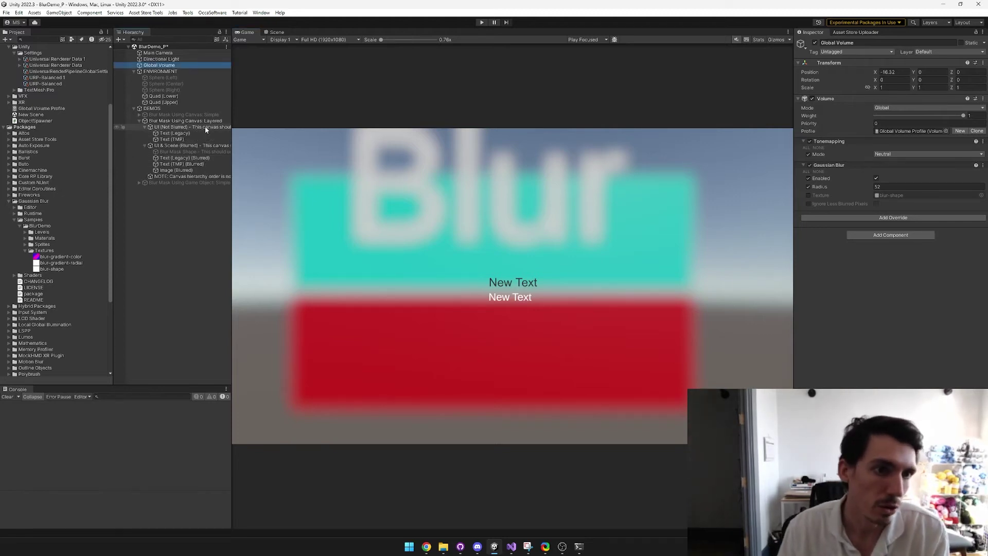
left_click(204, 127)
left_click_drag(231, 128, 298, 129)
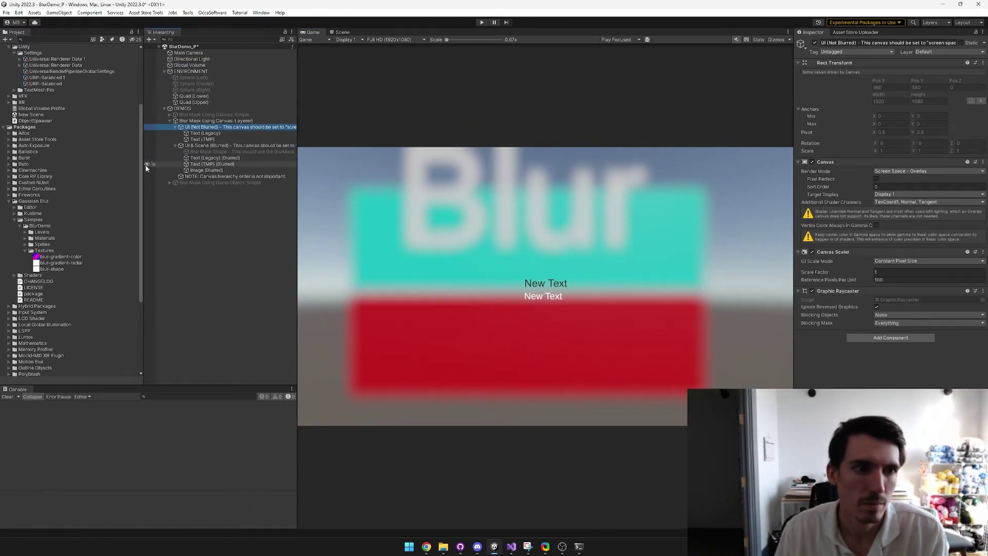
left_click_drag(145, 167, 109, 167)
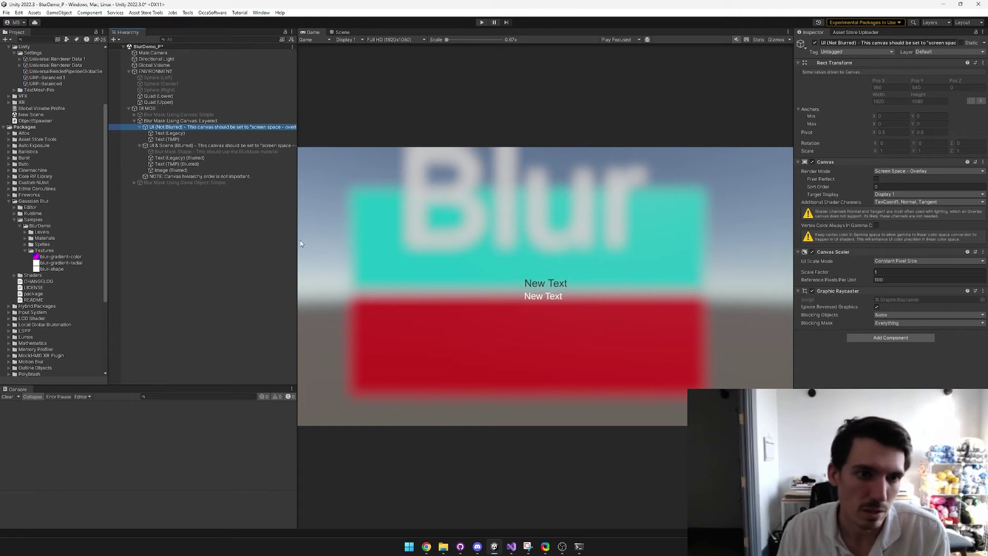
left_click_drag(298, 241, 305, 241)
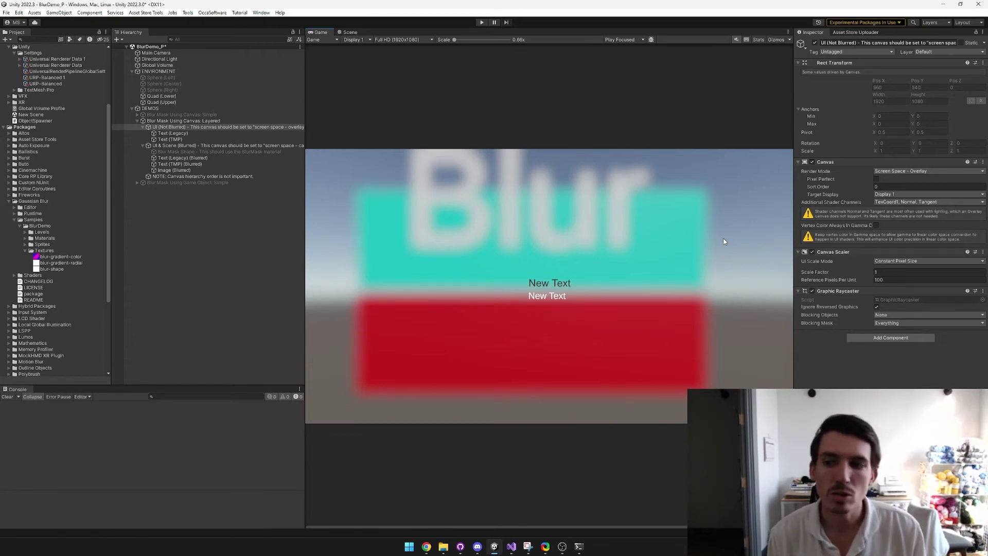
Inspect the UI & Scene (Blurred) canvas and its two text objects, switching Text (TMP) (Blurred) off and on.
left_click(254, 145)
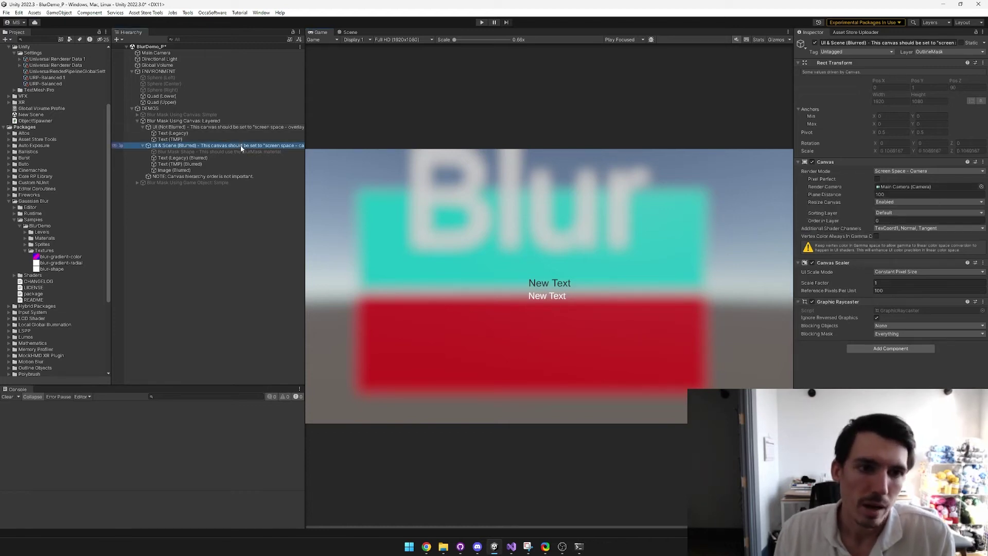
left_click(221, 164)
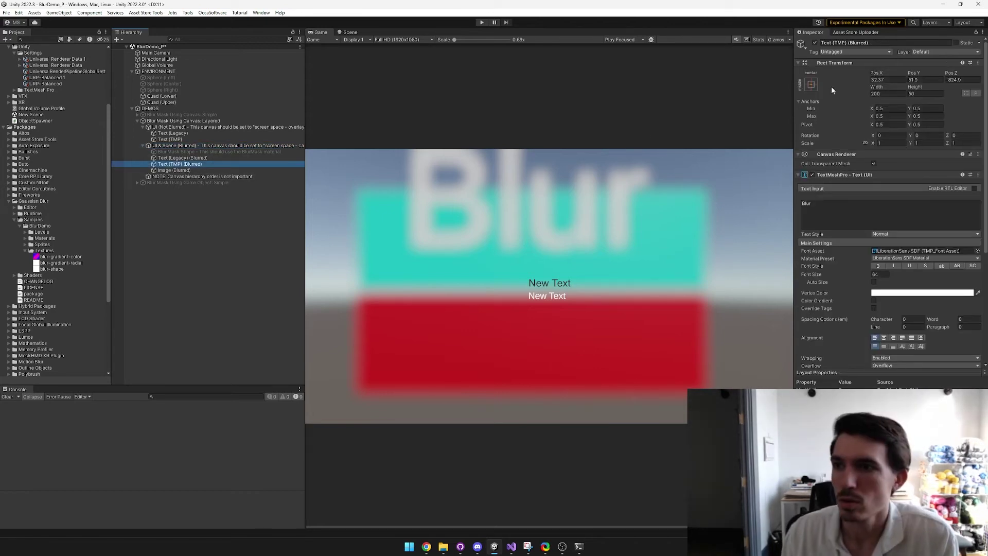
left_click(814, 43)
left_click(814, 43)
left_click(203, 158)
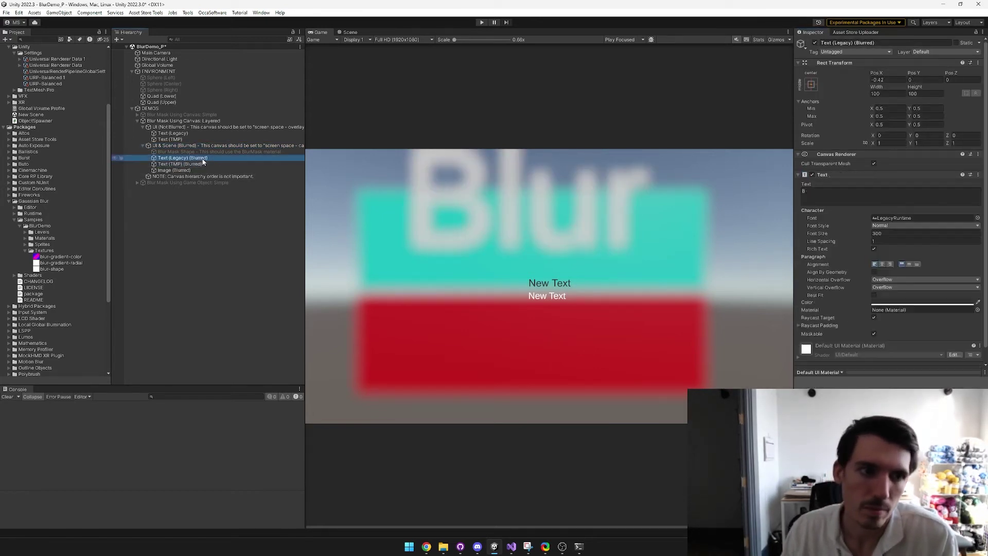
left_click(203, 164)
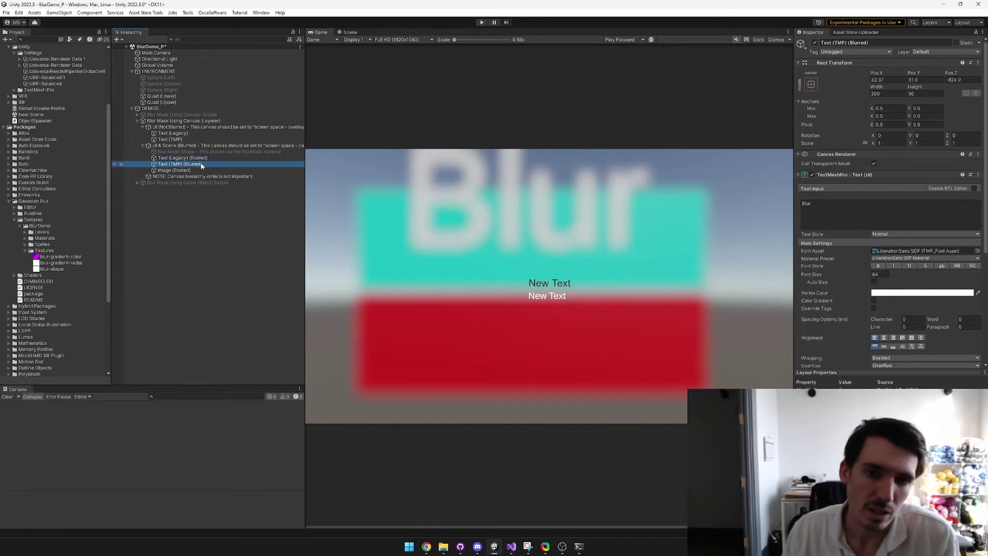
Try the text "Thi sis blurred" in Text (TMP) (Blurred), and restore it to "Blur".
left_click(206, 159)
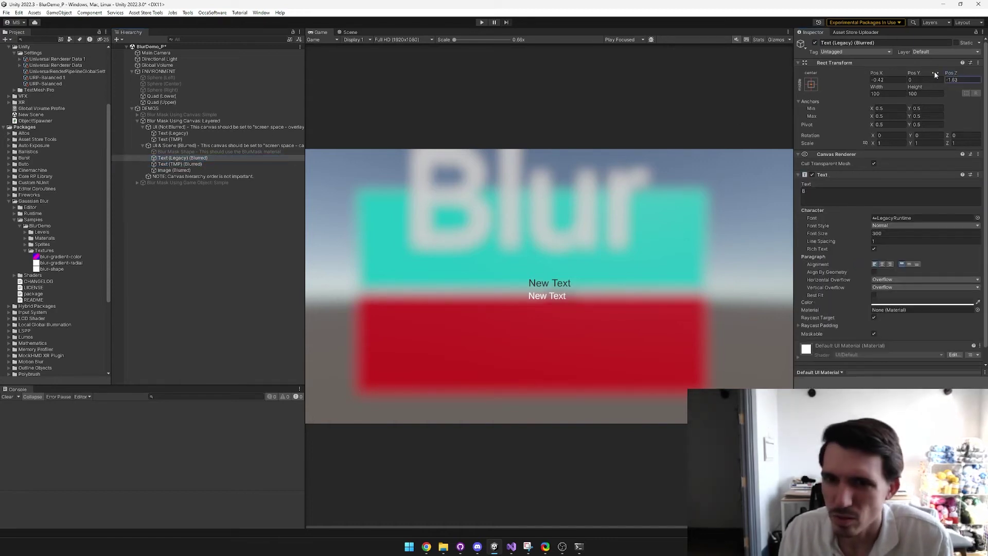
key("Down")
left_click(838, 209)
key("BackSpace")
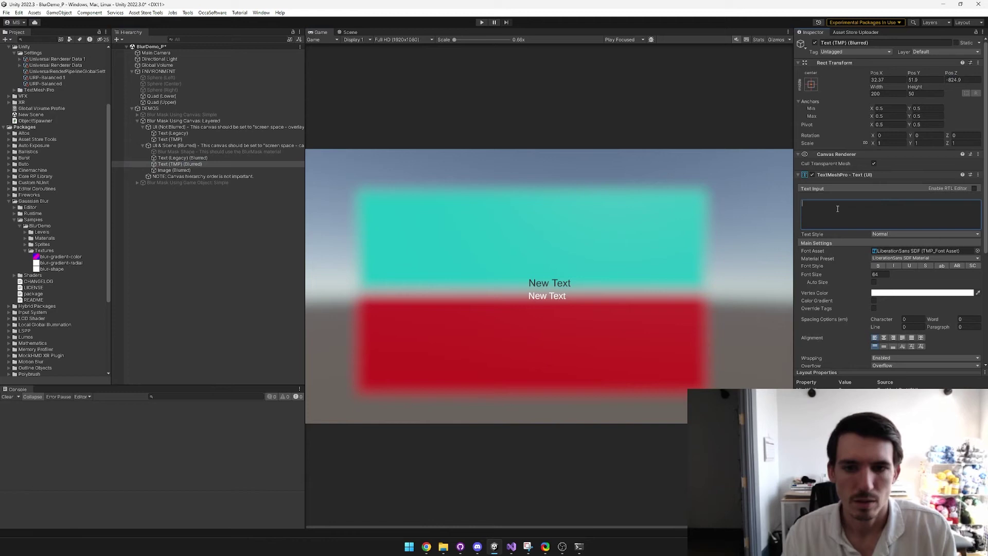
type("Thi sis blurred")
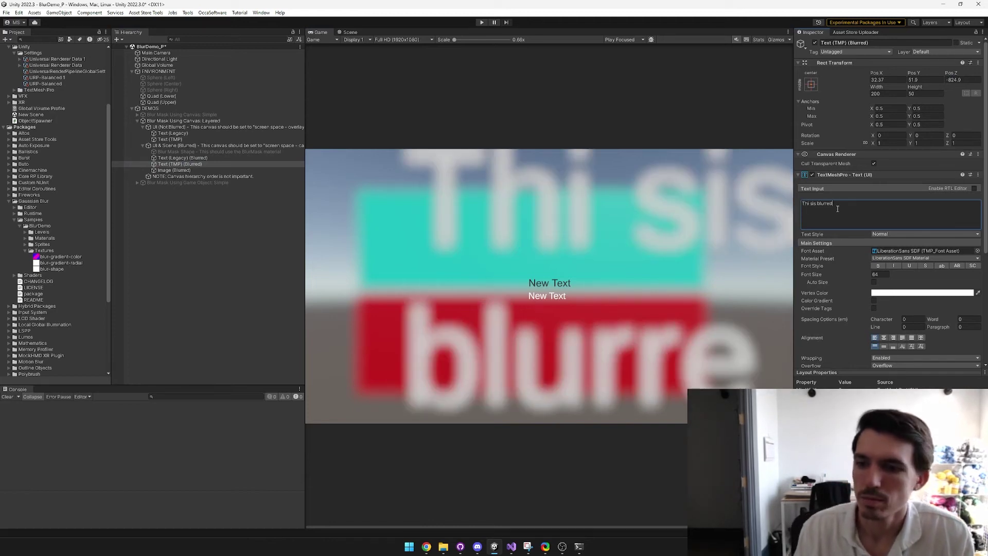
key("ctrl+a")
key("BackSpace")
type("Blur")
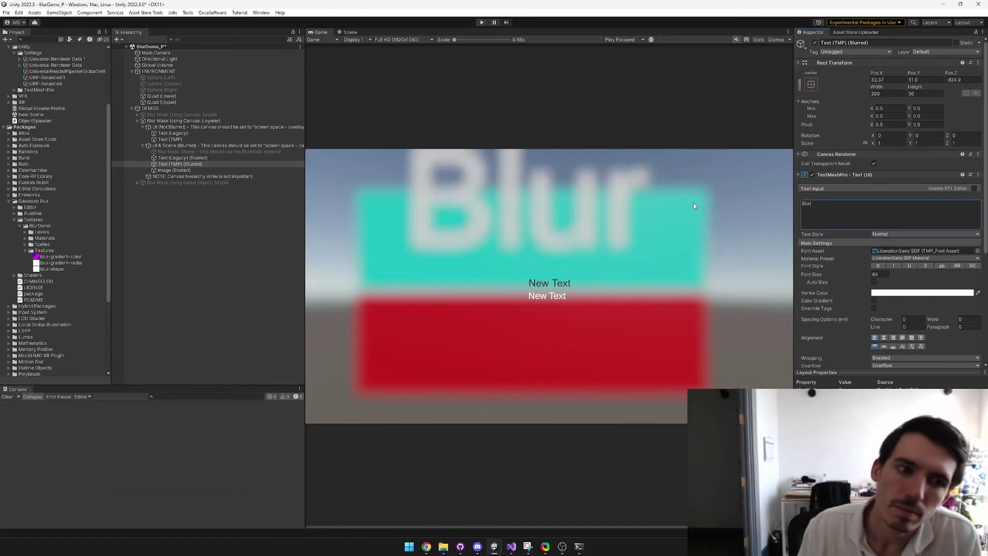
Deactivate the Quad (Lower) and Quad (Upper) objects in the environment.
left_click(227, 171)
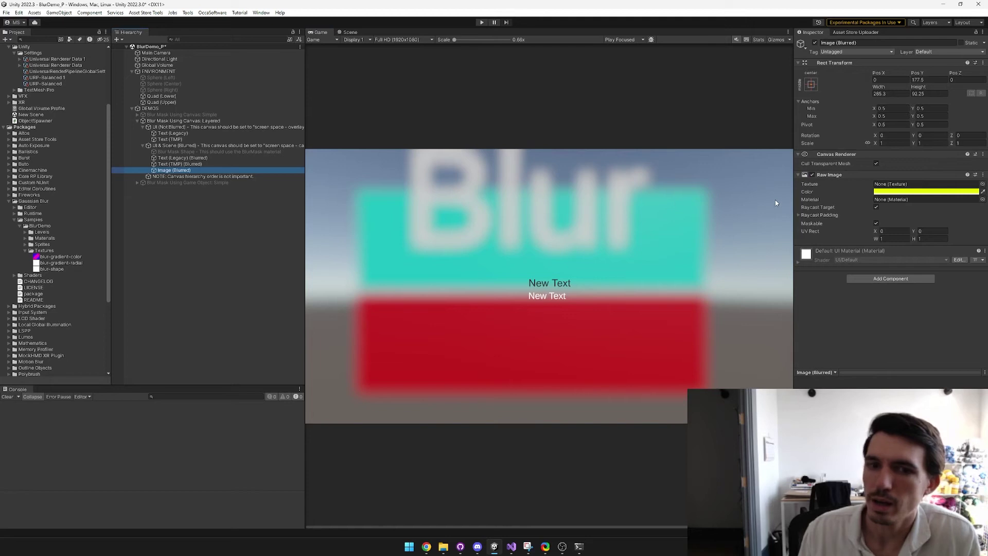
left_click(170, 102)
left_click(177, 97, "shift")
left_click(814, 43)
Move Image (Blurred) in front of the camera, at Pos Y 9 and Pos Z -770, and view it in the game.
left_click(205, 170)
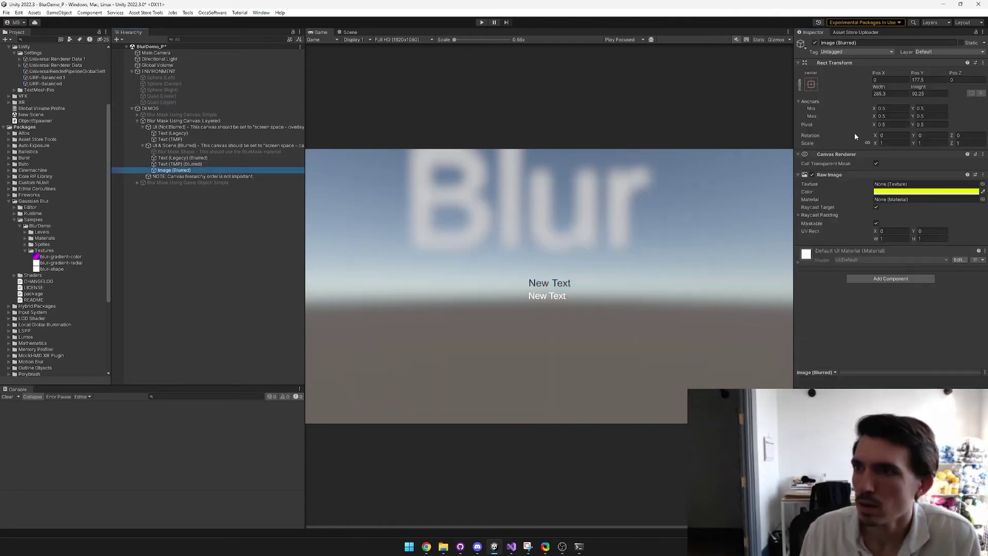
left_click(347, 32)
right_click_drag(467, 126, 520, 126)
left_click_drag(410, 133, 410, 180)
right_click_drag(410, 180, 504, 222)
left_click_drag(444, 227, 604, 271)
right_click_drag(603, 271, 605, 255)
left_click(320, 33)
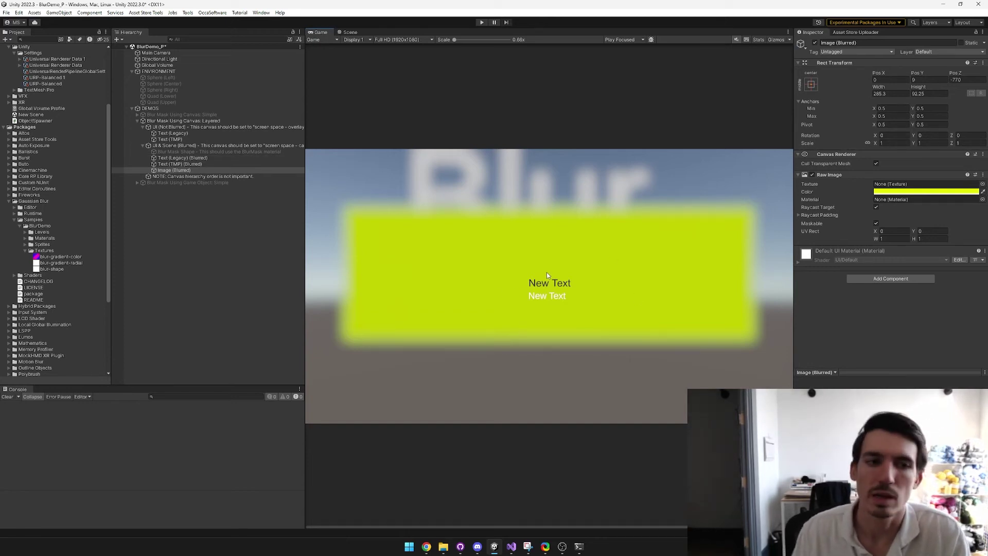
Collapse the UI (Not Blurred) canvas in the hierarchy and set the Global Volume's Gaussian Blur radius to 0.
left_click(142, 146)
left_click(140, 127)
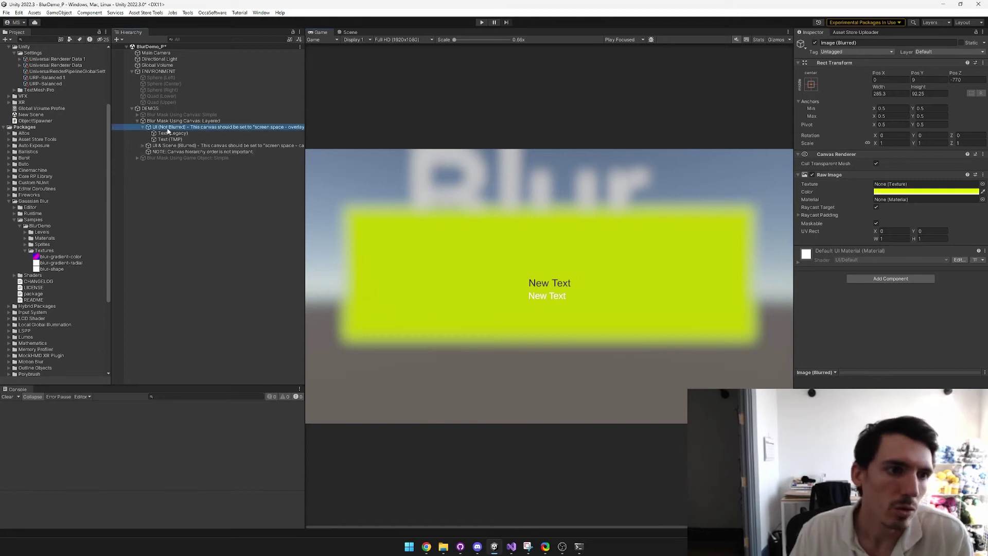
left_click(142, 127)
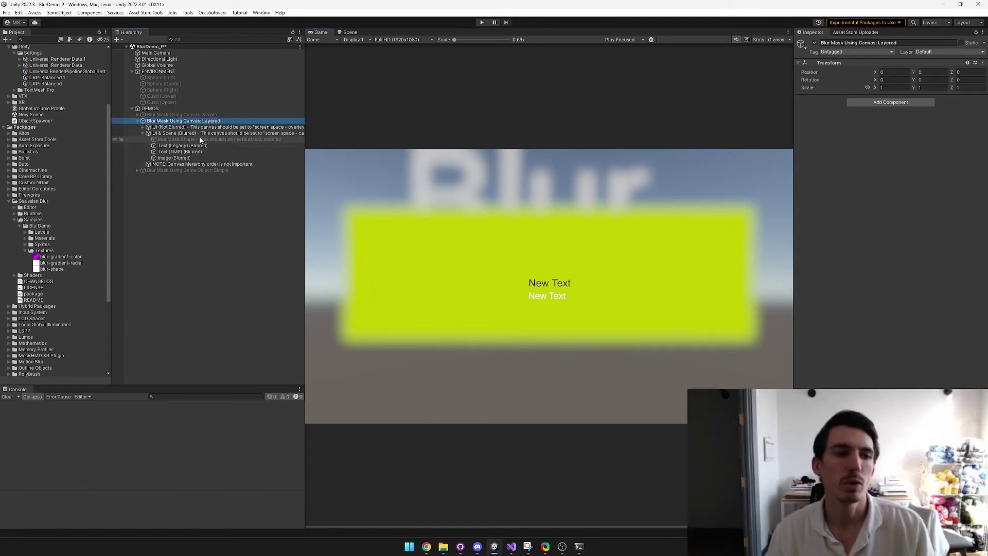
left_click(157, 65)
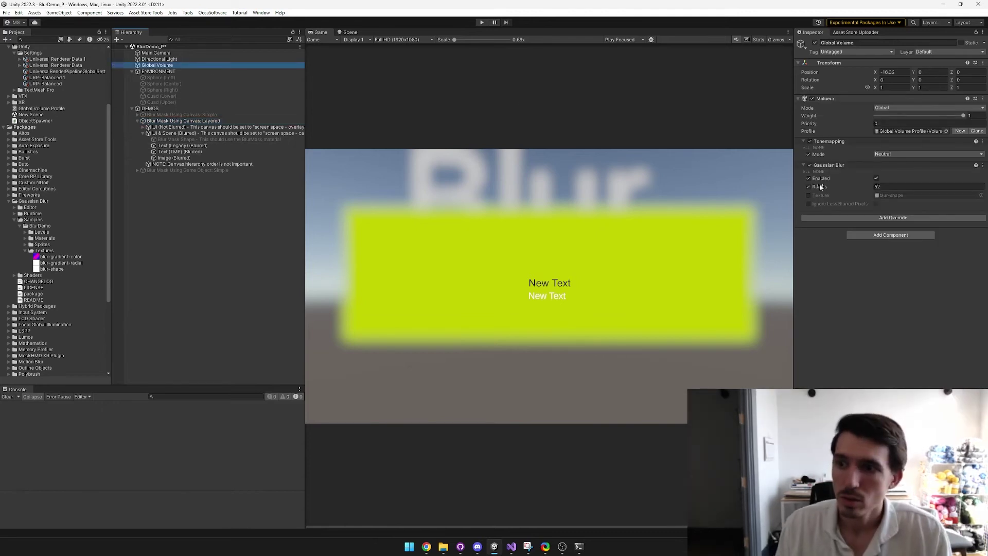
left_click_drag(821, 187, 797, 186)
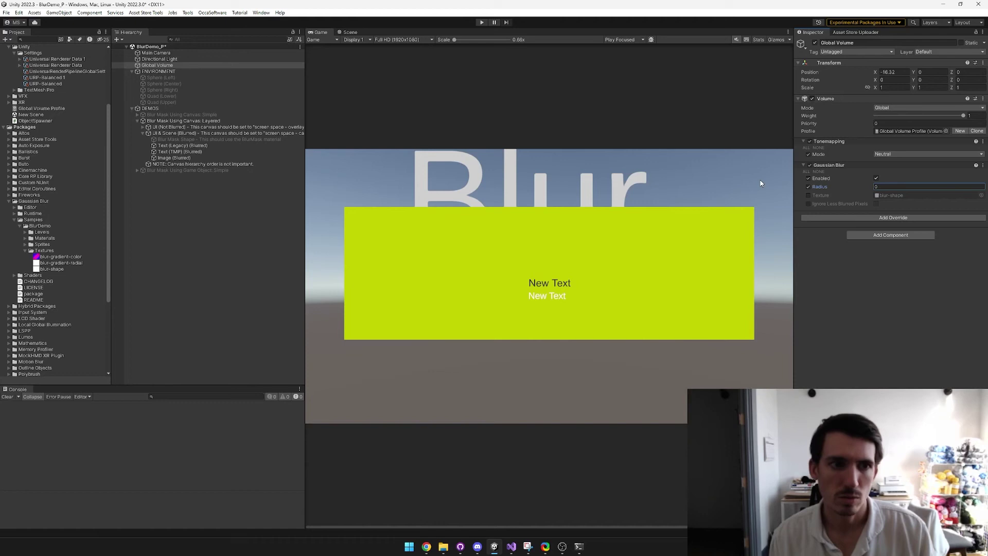
Activate the Blur Mask Shape object and deactivate Image (Blurred).
left_click(289, 139)
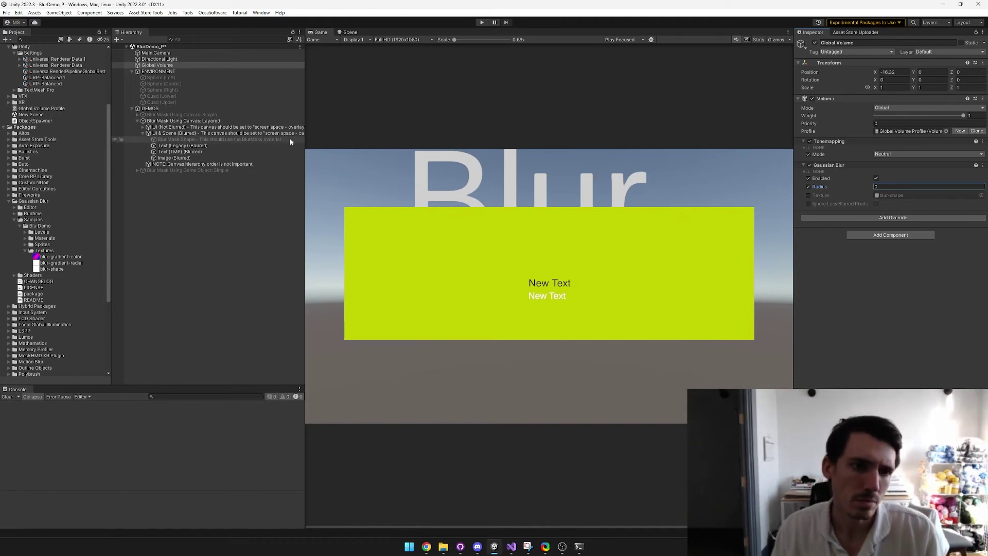
left_click(814, 43)
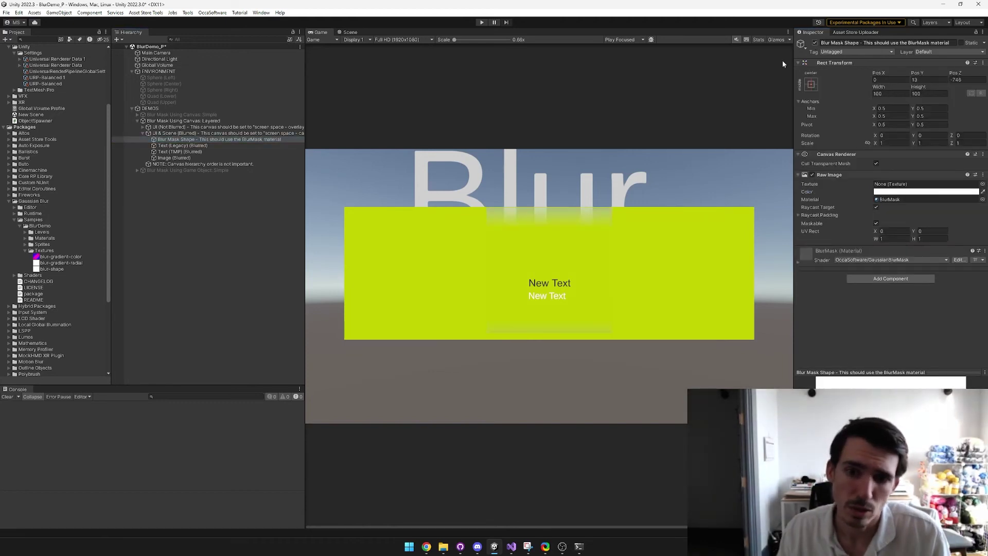
left_click(185, 157)
left_click(814, 42)
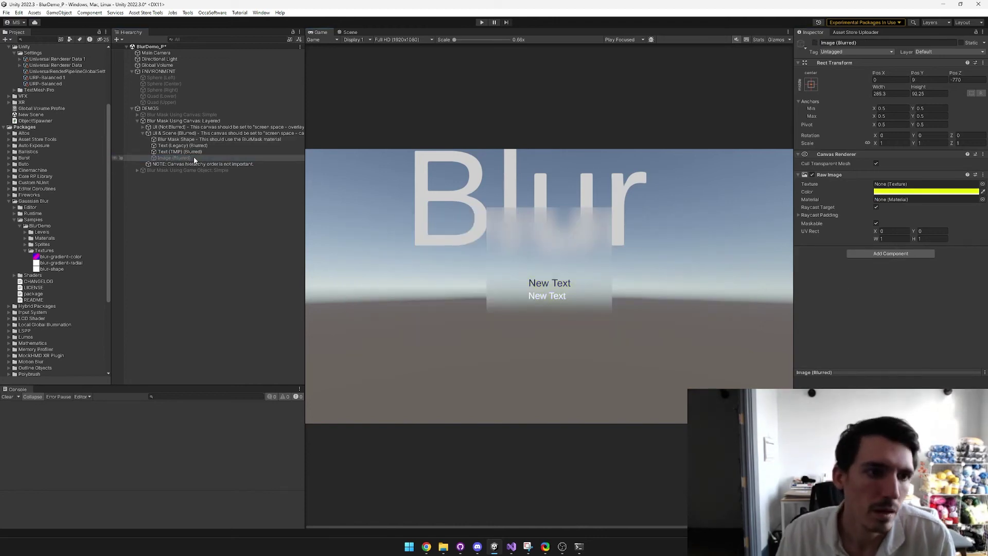
Examine the Blur Mask Shape in the scene and open the settings of its assigned BlurMask material.
left_click(208, 139)
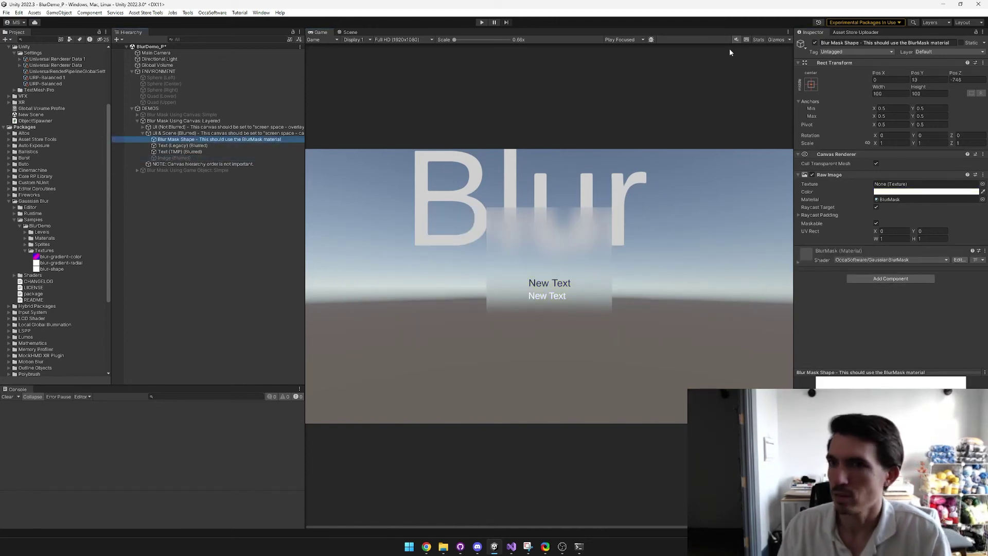
left_click(350, 33)
right_click_drag(608, 183, 580, 179)
key("d")
key("w")
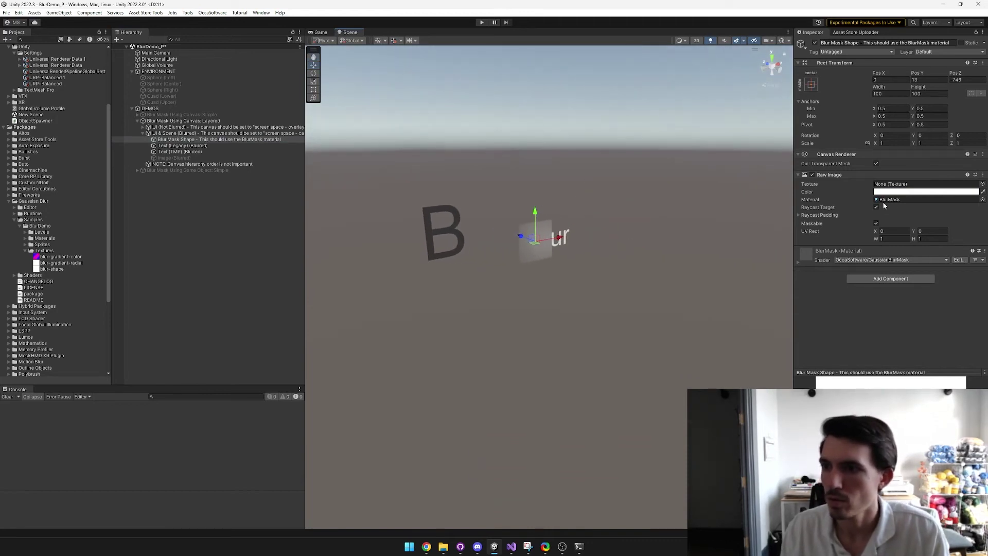
left_click(883, 199)
left_click(57, 226)
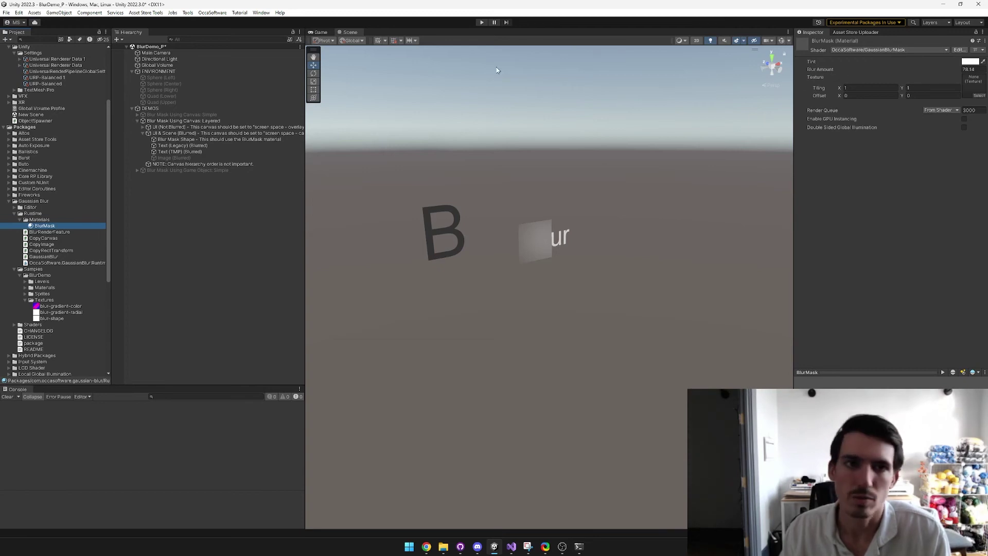
Try different Blur Amount values and a red tint on the BlurMask material while watching the game view.
left_click(321, 32)
left_click_drag(850, 71, 651, 72)
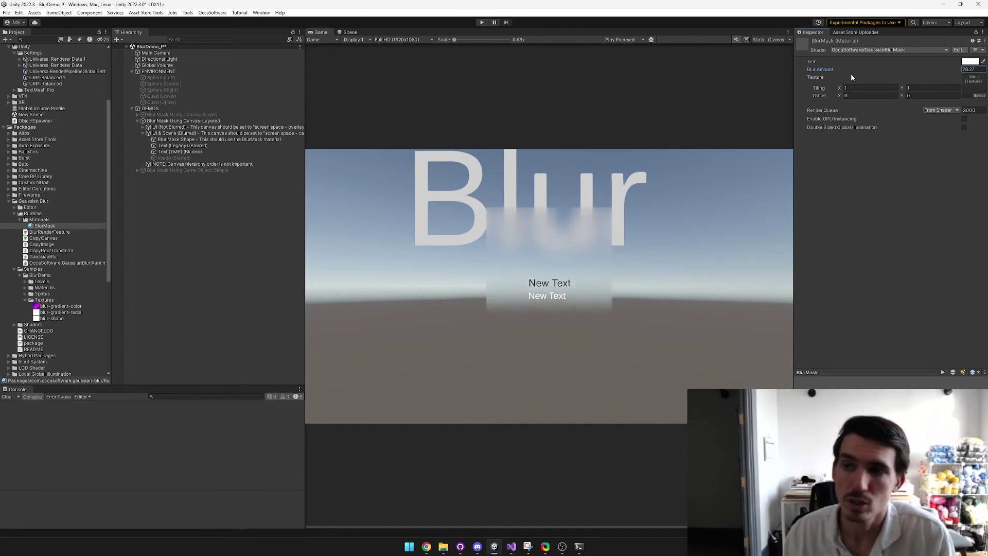
left_click_drag(63, 317, 967, 71)
left_click(969, 61)
left_click_drag(934, 116, 963, 101)
left_click(813, 245)
Lower the BlurMask material's Blur Amount to 24 and set its tint back to white.
left_click_drag(918, 71, 870, 72)
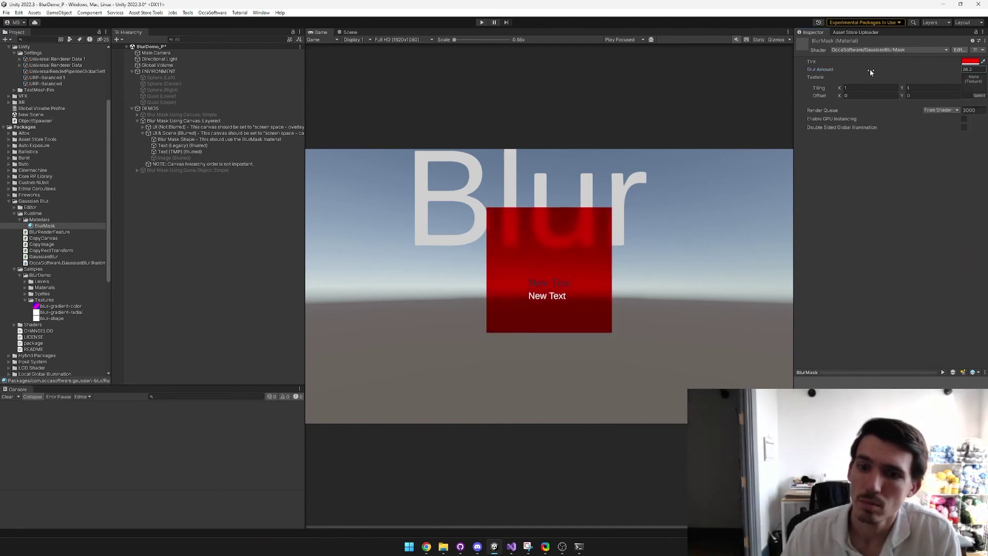
left_click(969, 61)
left_click_drag(942, 111, 869, 136)
left_click_drag(869, 135, 870, 95)
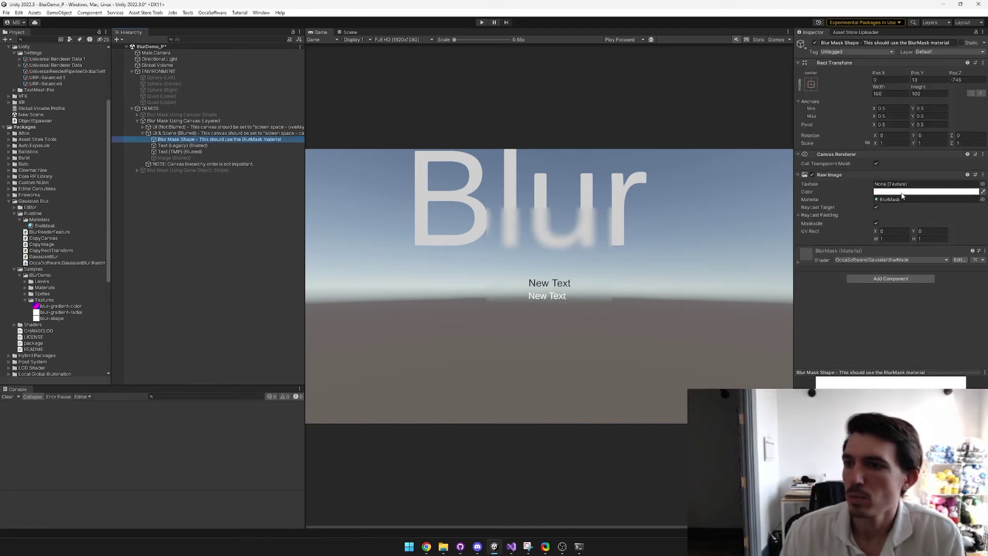
Locate the BlurMask material assigned to the Blur Mask Shape in the project and review its settings.
left_click(907, 199)
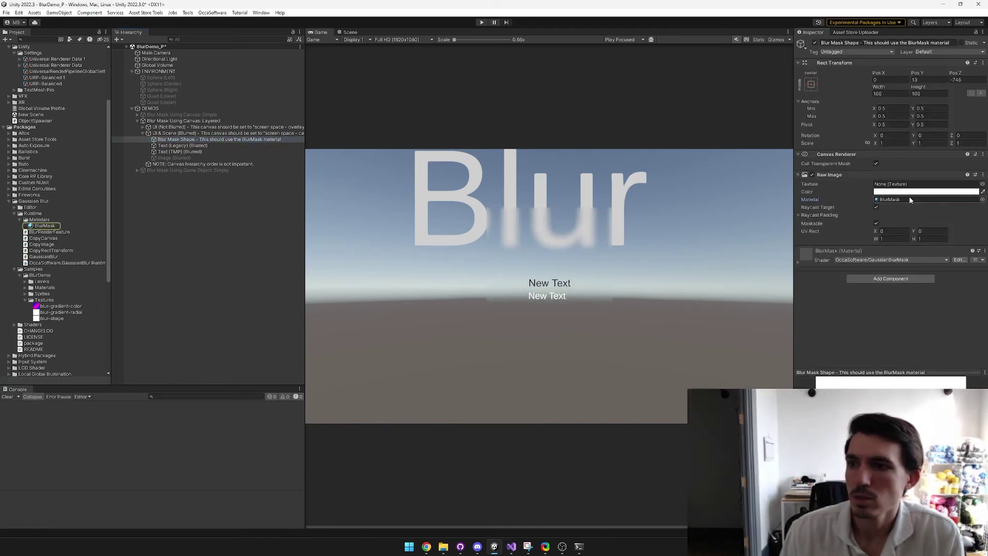
left_click(38, 226)
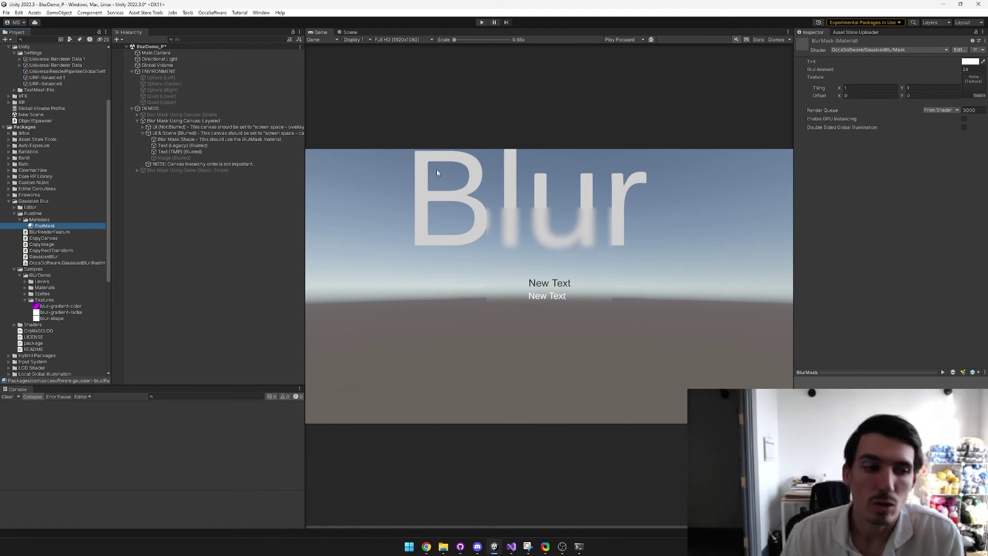
left_click(221, 152)
Resize the Blur Mask Shape to about 92 wide and 157 high, and move it over the letter B at Pos X -84.1.
left_click(256, 140)
left_click(751, 168)
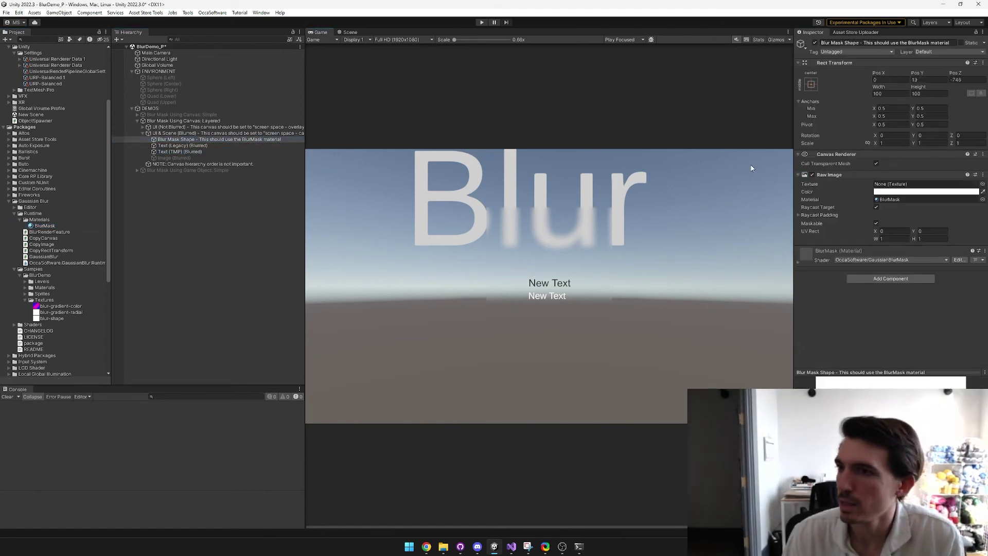
left_click_drag(879, 88, 7, 93)
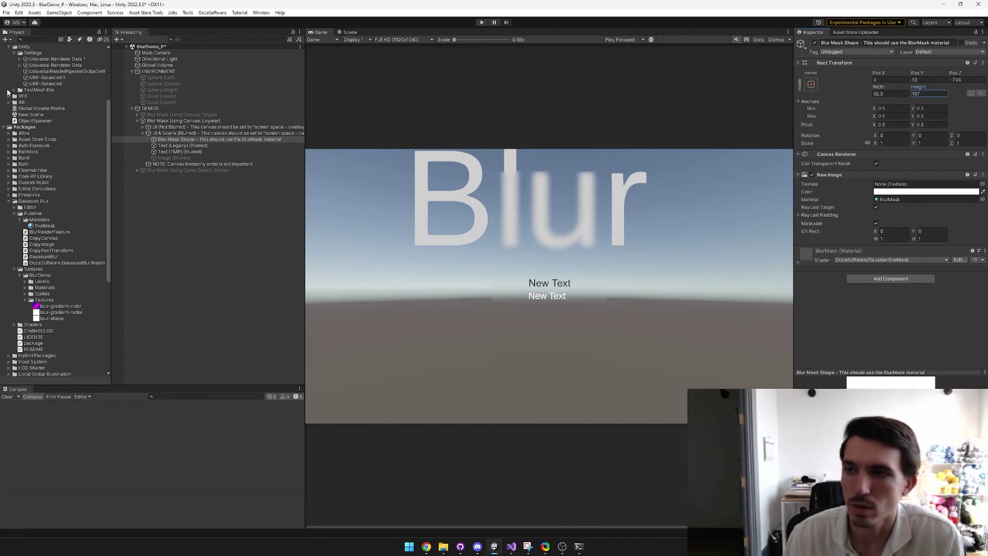
left_click_drag(885, 72, 778, 82)
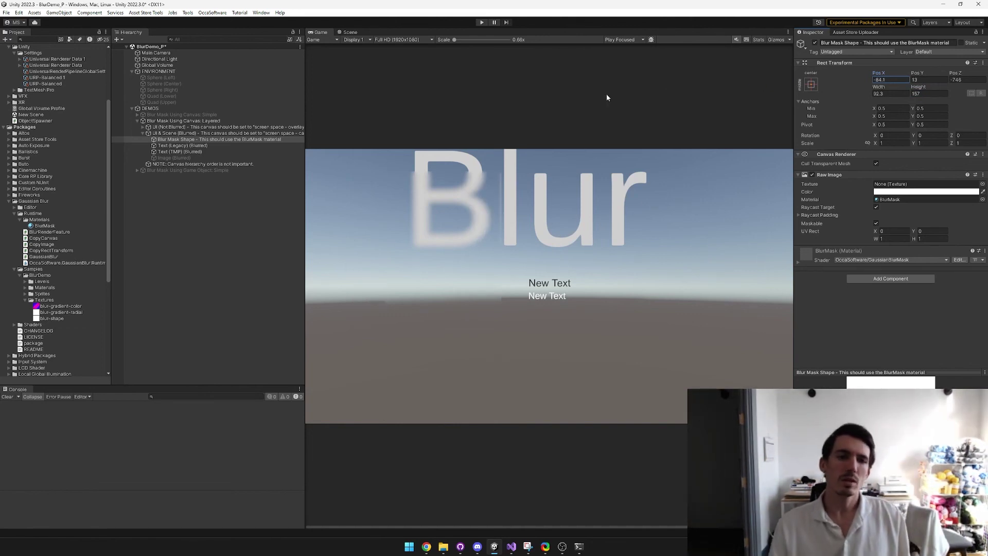
Deactivate the Blur Mask Shape object and keep it selected in the hierarchy.
left_click(815, 43)
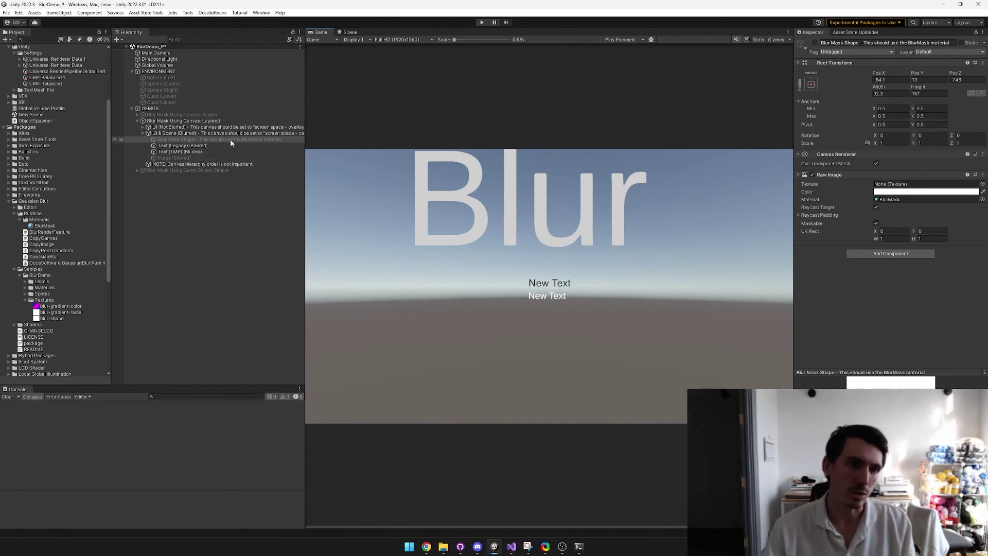
left_click(175, 114)
left_click(212, 140)
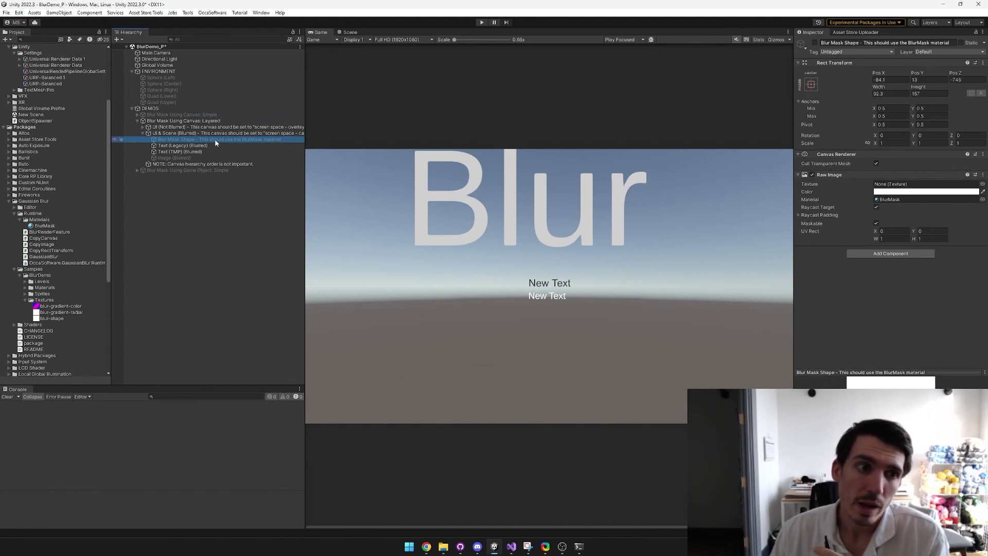